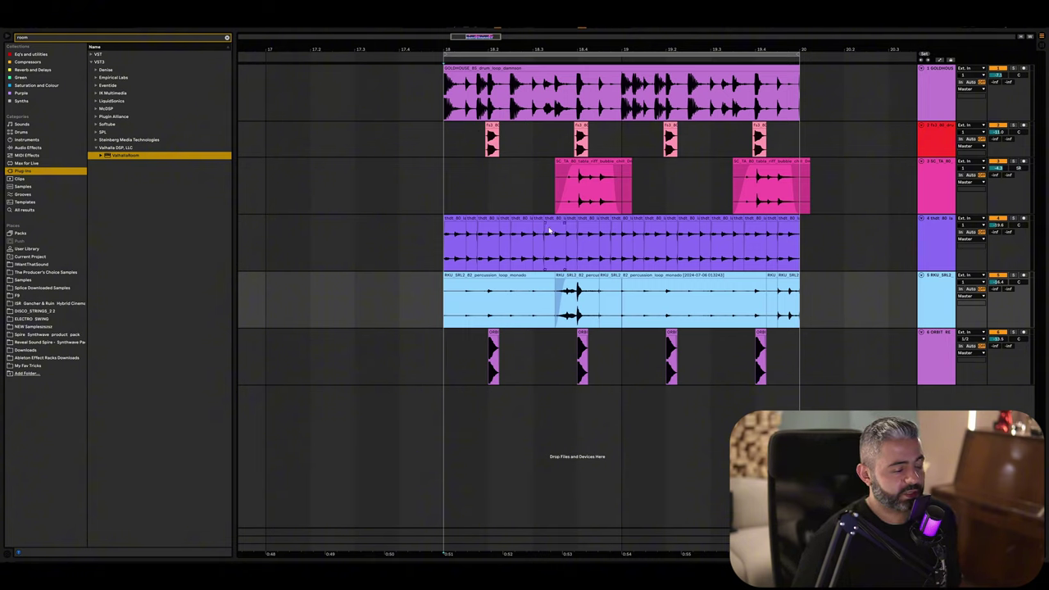
left_click(938, 340)
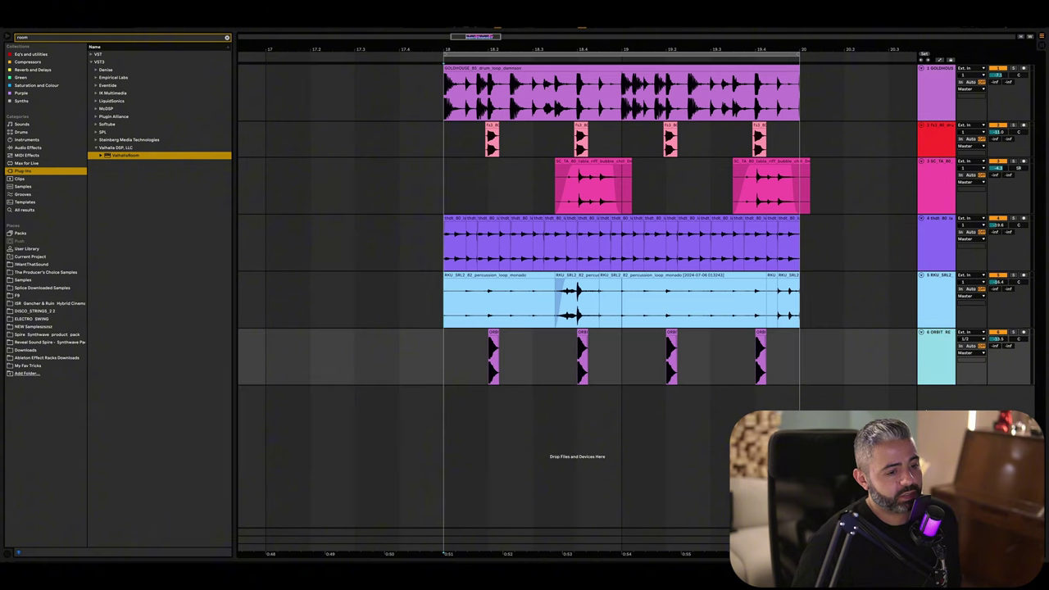
key("ctrl+t")
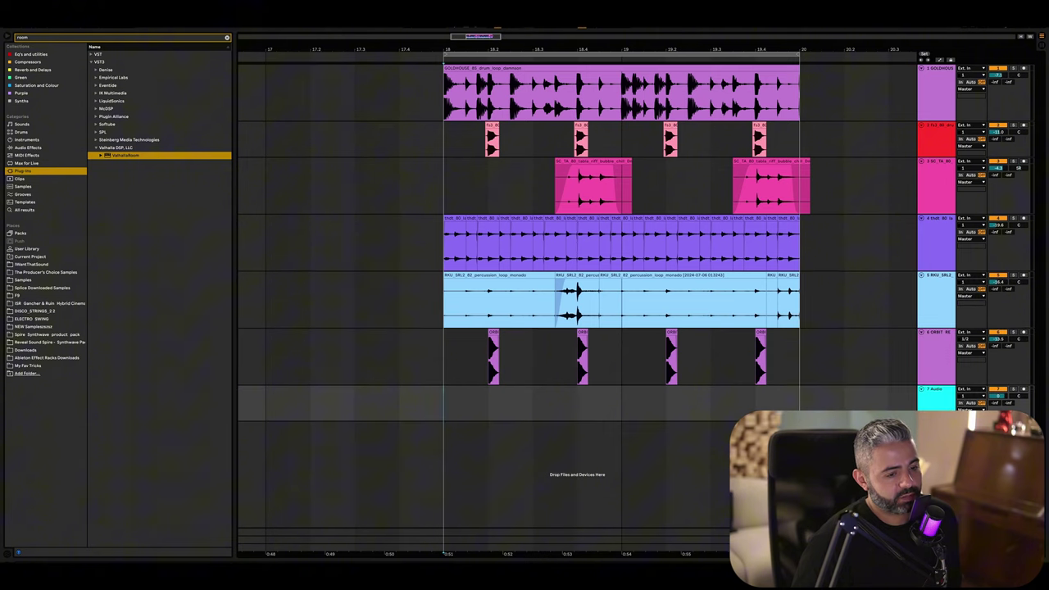
left_click(1023, 389)
left_click(945, 394)
right_click(945, 393)
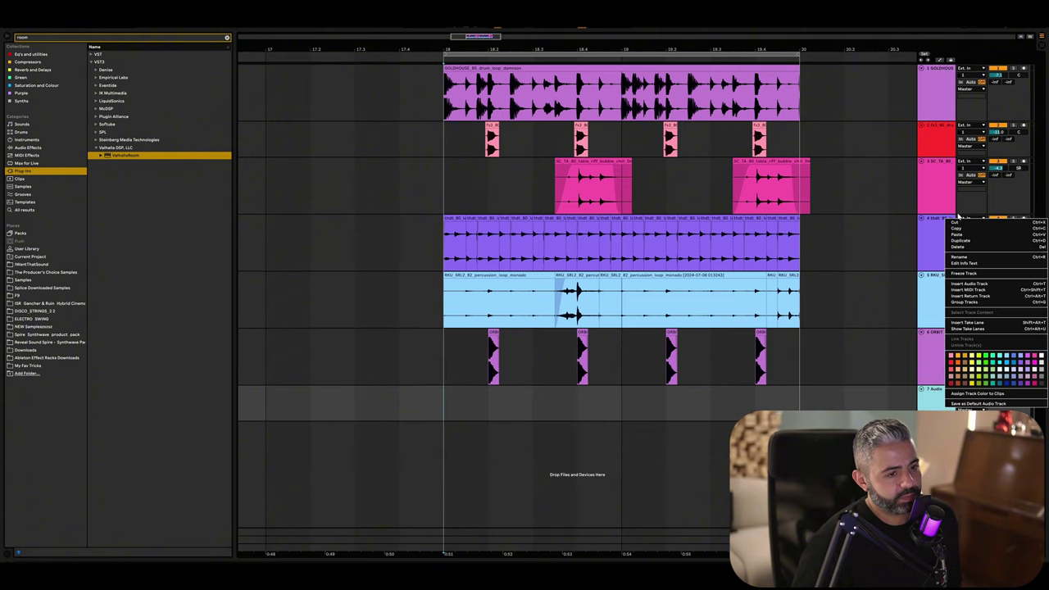
left_click(957, 225)
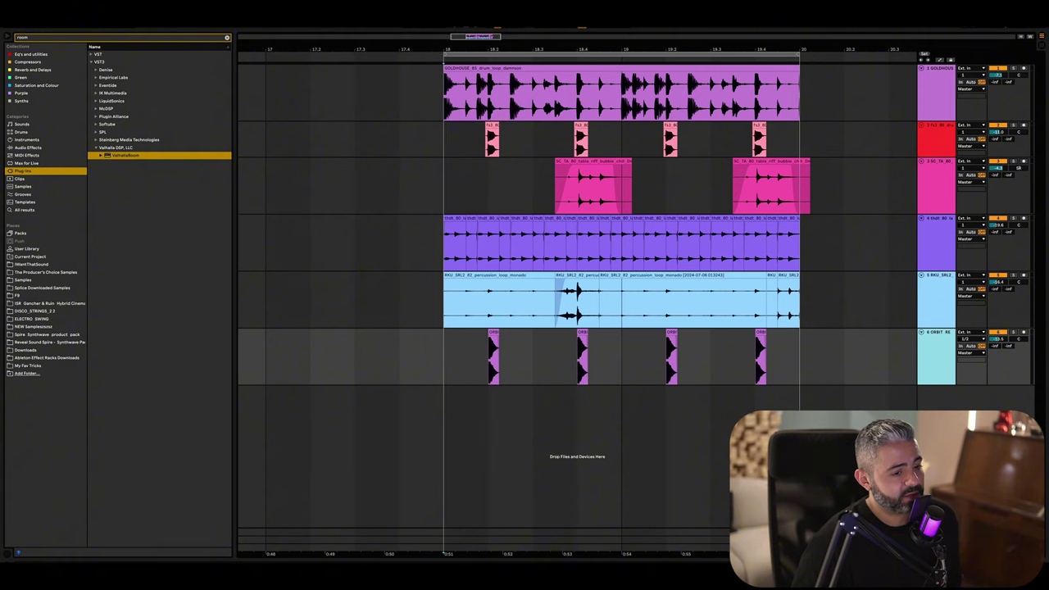
Insert a MIDI track below the ORBIT track and load the Splice Bridge plug-in on it
key("ctrl+shift+t")
left_click(946, 395)
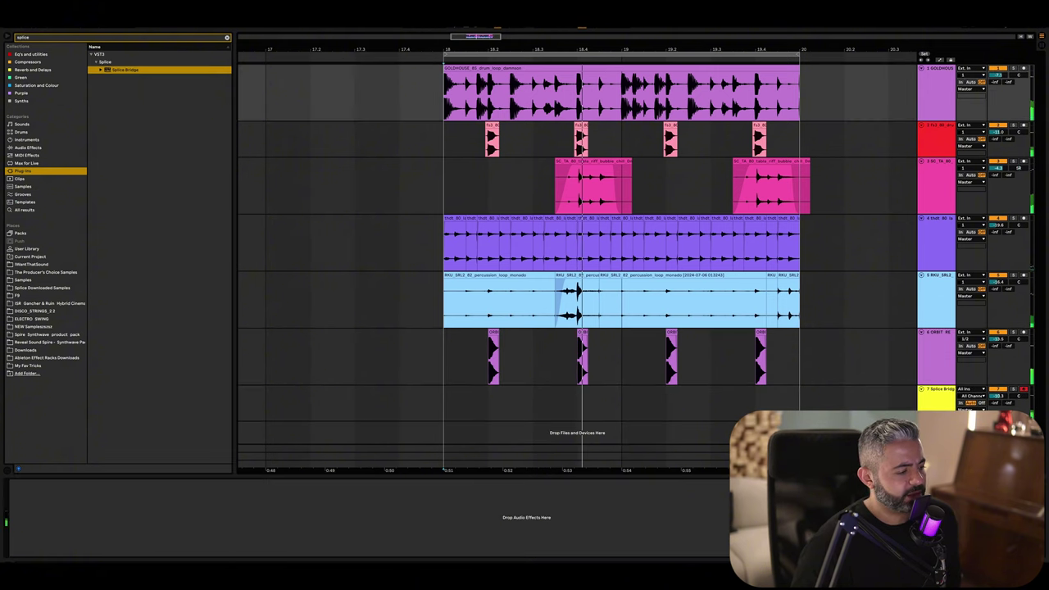
Switch to the Splice app and filter the 80 BPM sample results to the drums instrument
left_click(189, 569)
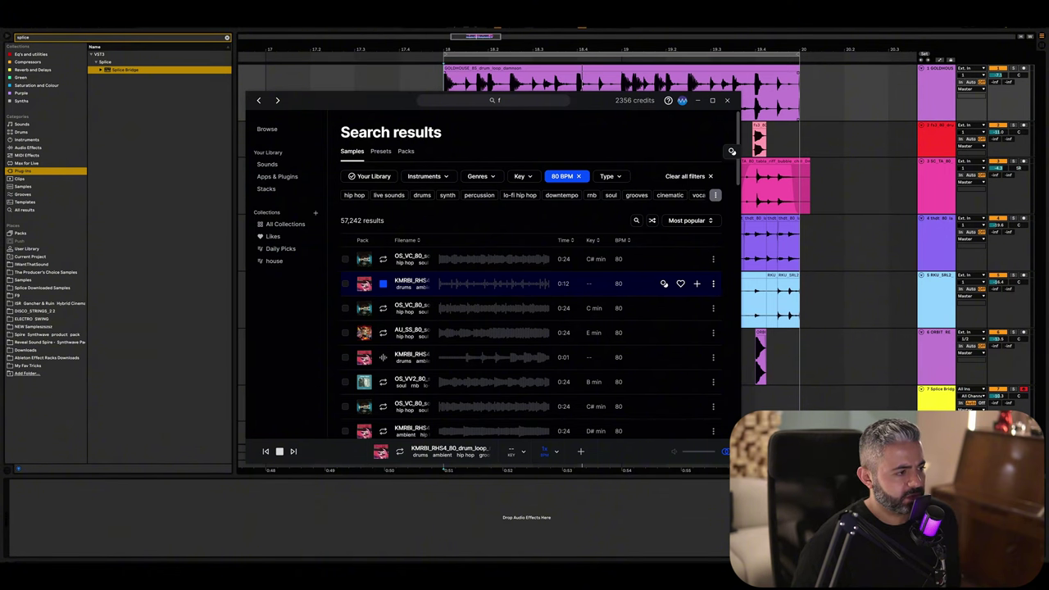
left_click(426, 177)
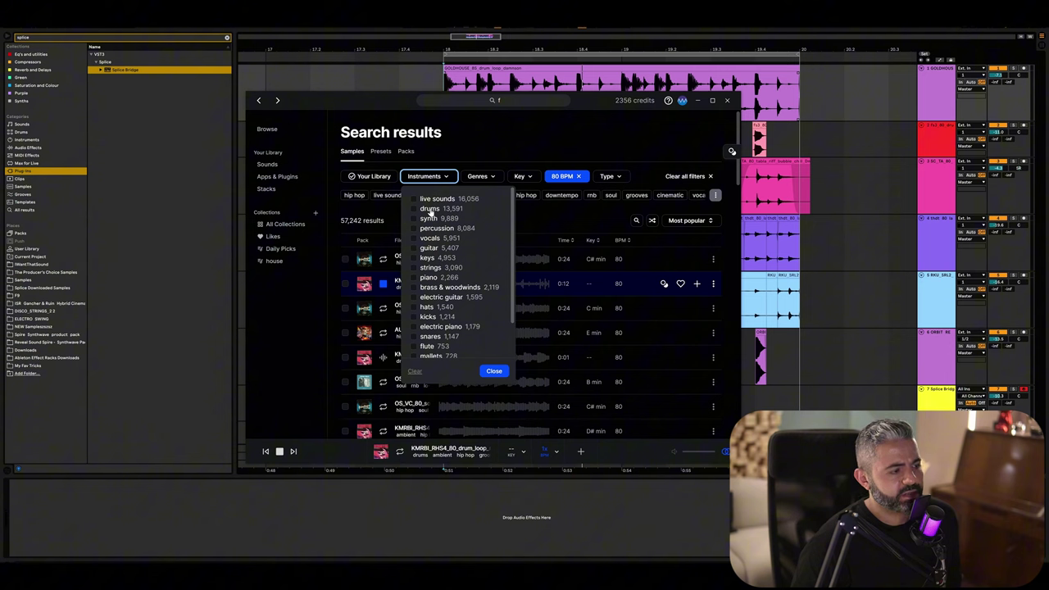
left_click(430, 210)
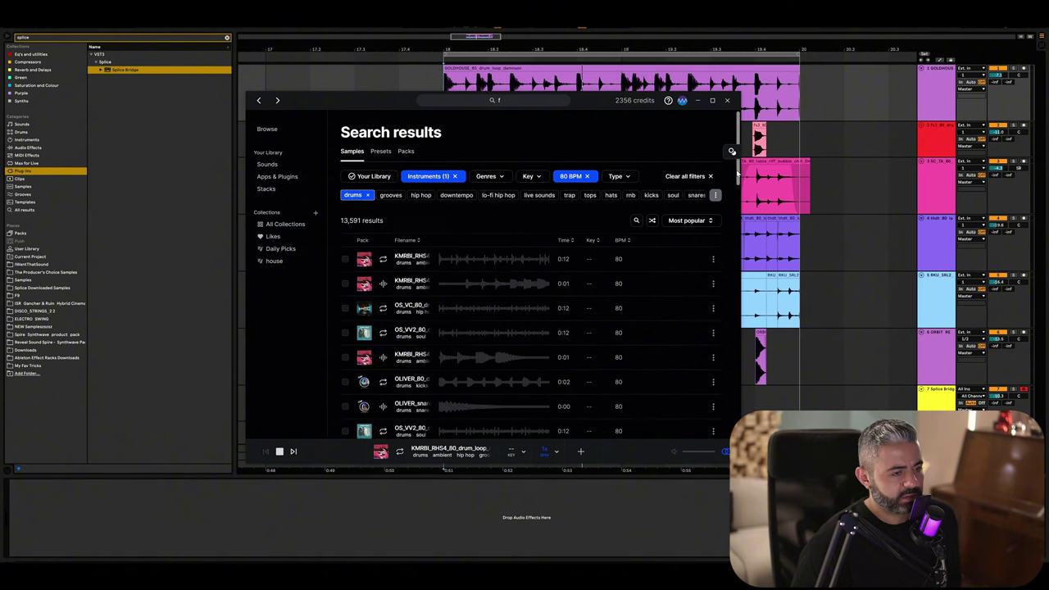
scroll(730, 150, "down", 3)
scroll(730, 150, "up", 3)
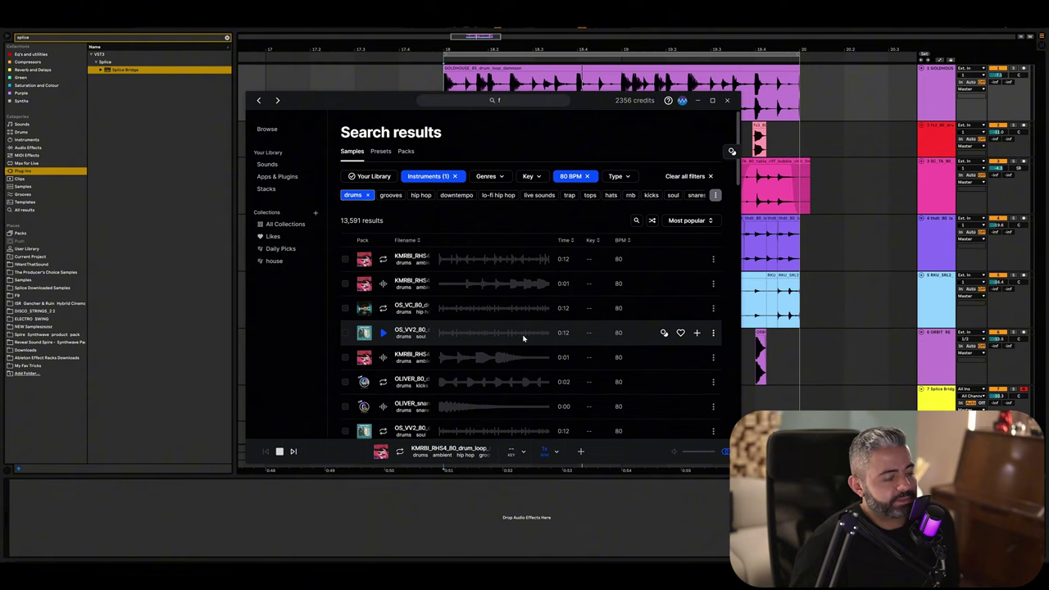
Start the project's playback and audition the first KMRBI_RHS4_80 drum loop from Splice against it
left_click_drag(407, 99, 414, 119)
left_click(439, 85)
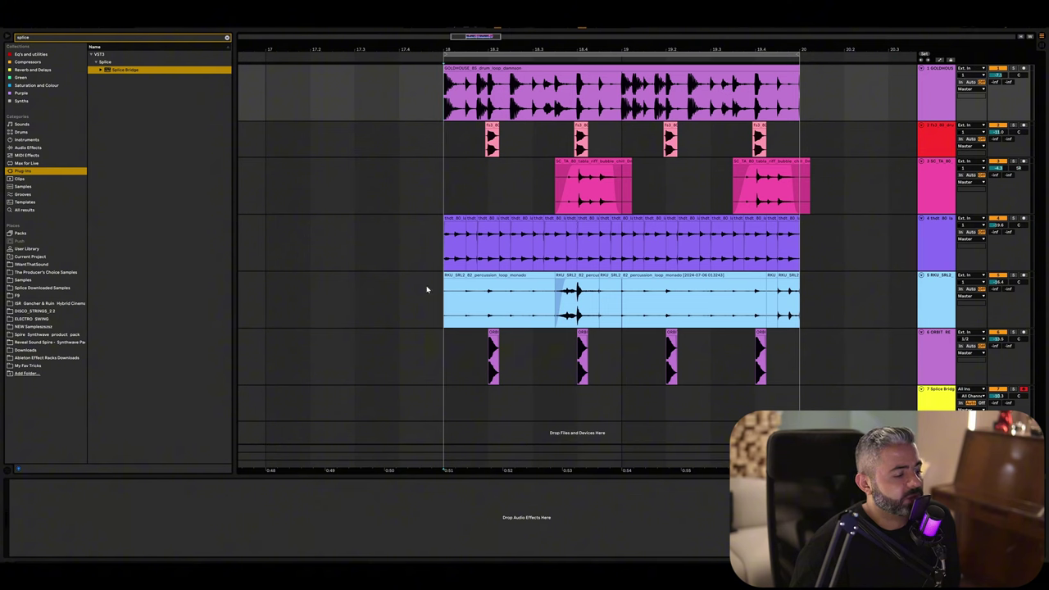
key("alt+Tab")
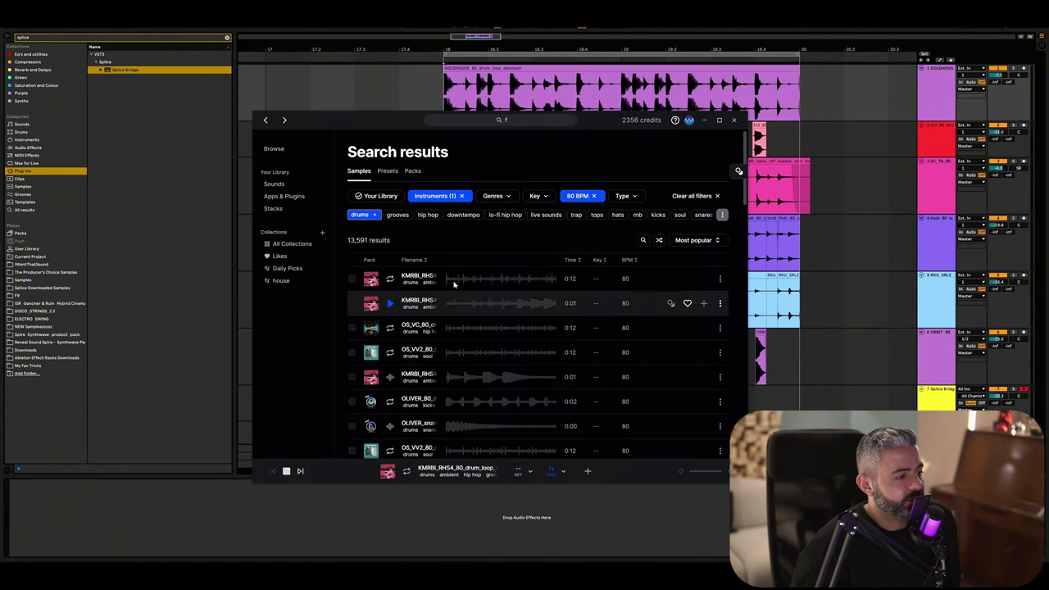
key("alt+Tab")
key("space")
key("alt+Tab")
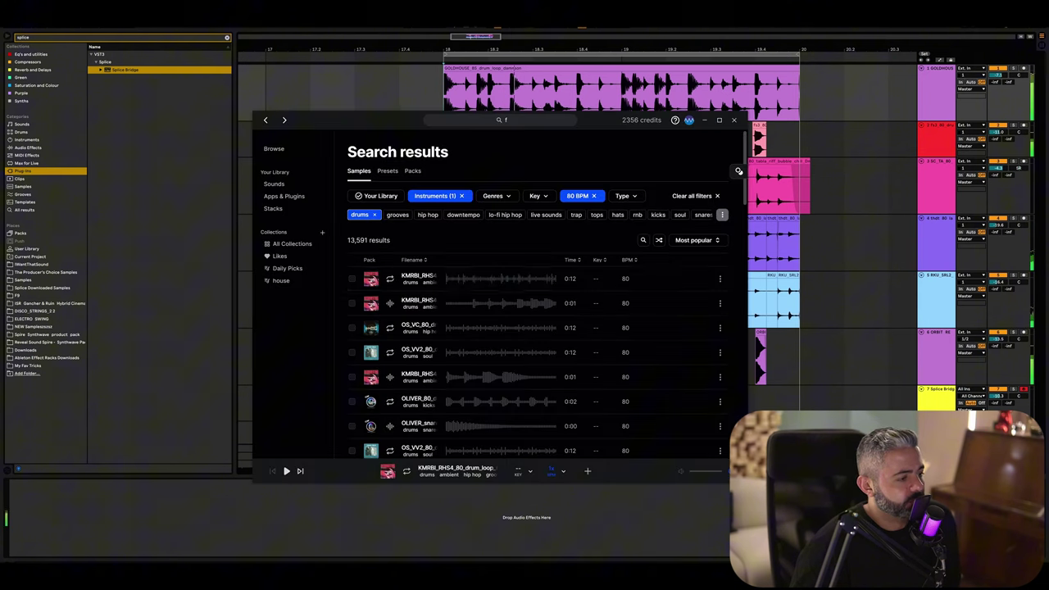
left_click(390, 280)
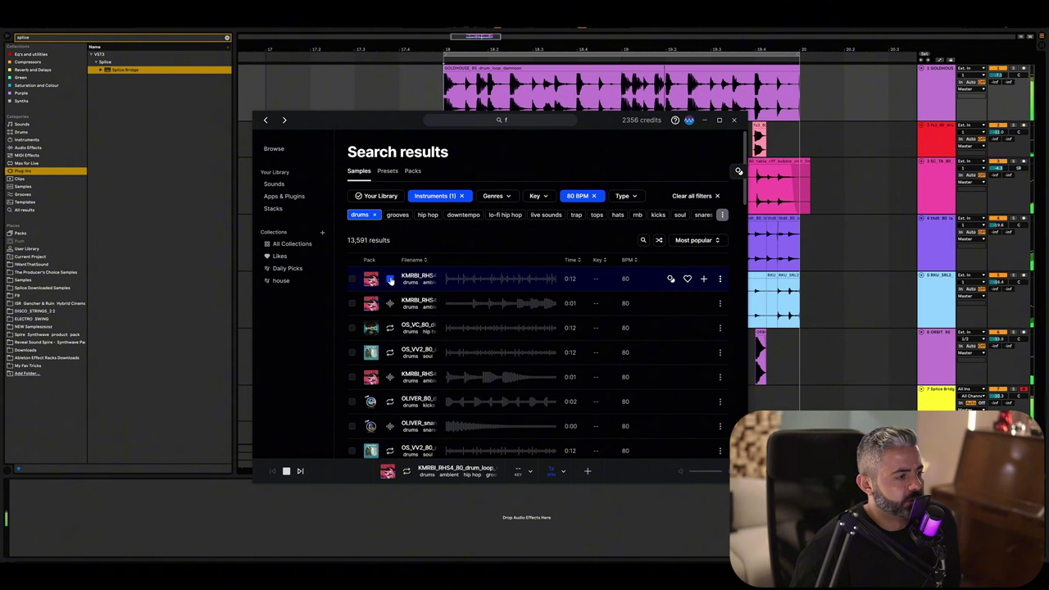
Lower the Splice Bridge track's volume slightly while auditioning the KMRBI_RHS4_80 drum fill and the OS_VC_80 elder drum loop
left_click_drag(404, 126, 438, 153)
key("Down")
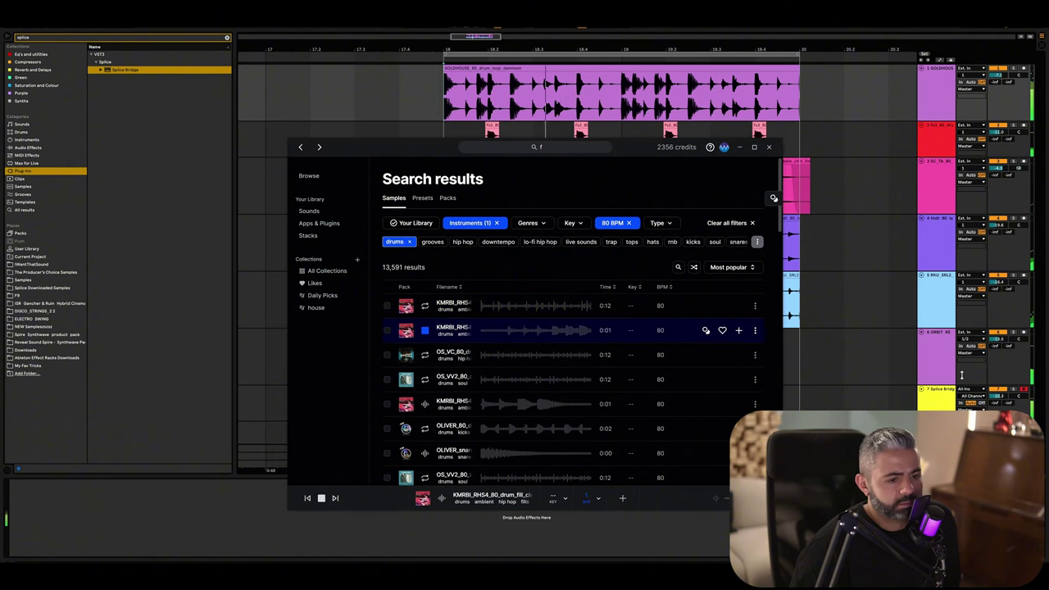
left_click(998, 396)
left_click_drag(998, 396, 997, 406)
key("alt+Tab")
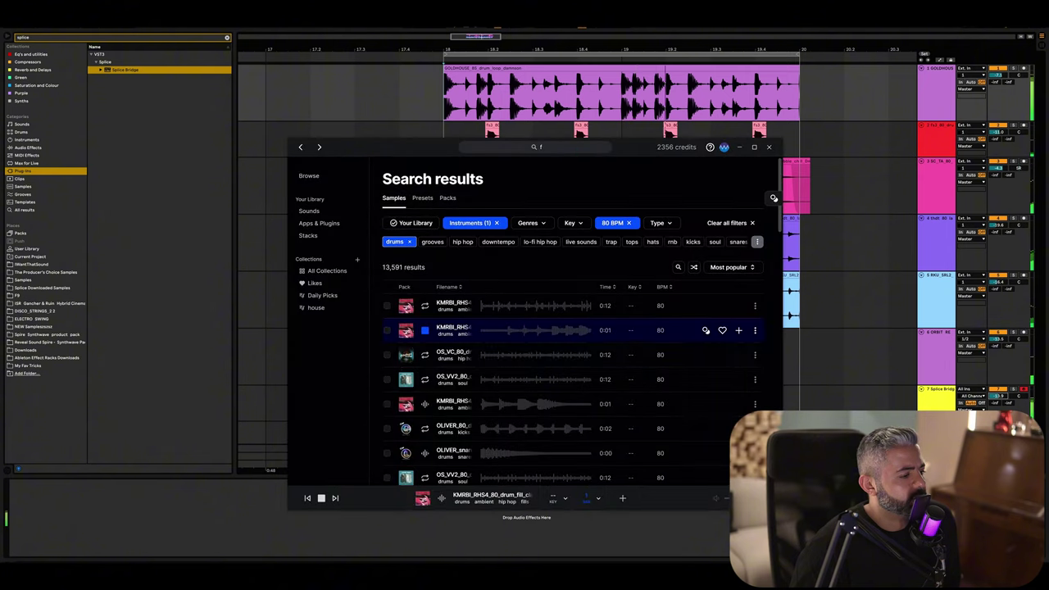
left_click(425, 356)
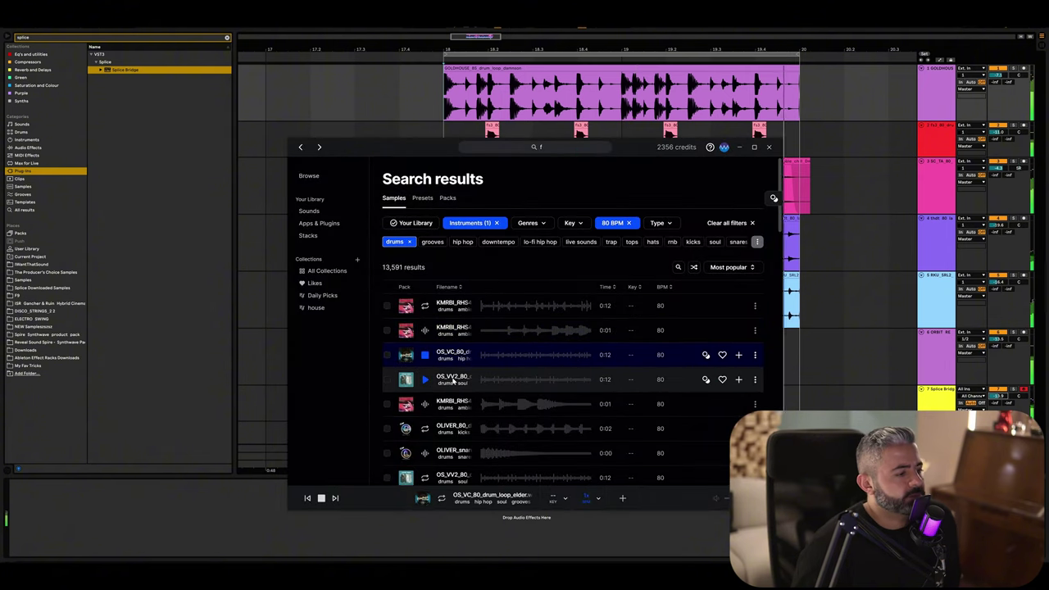
Add the TS_HIHAT_80_hats_14_inch_sixteens_one_hand sample to the Splice library and place it on a new audio track starting at bar 18
key("alt+Tab")
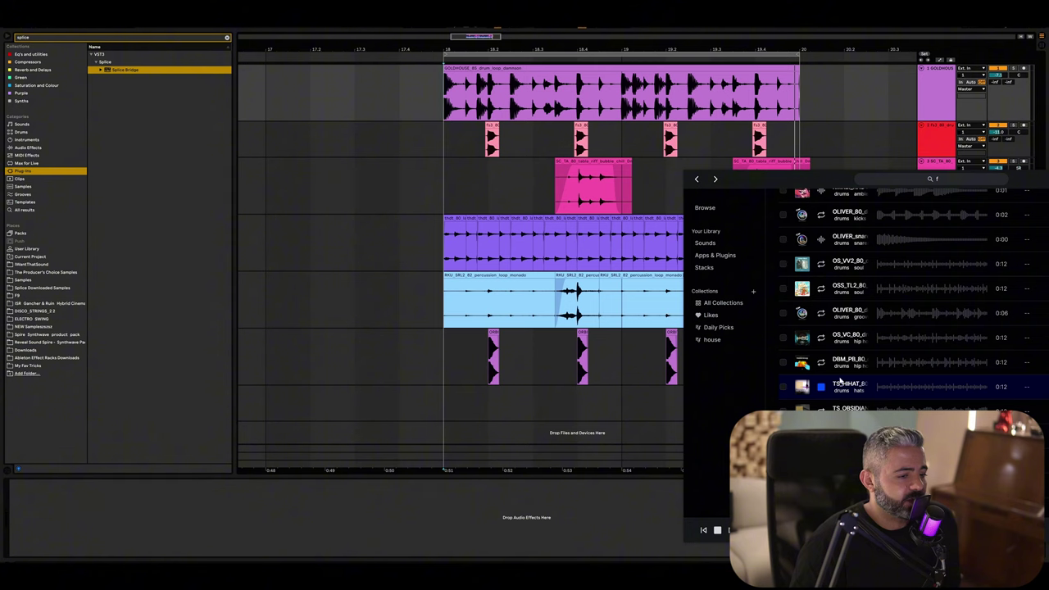
left_click_drag(751, 176, 72, 49)
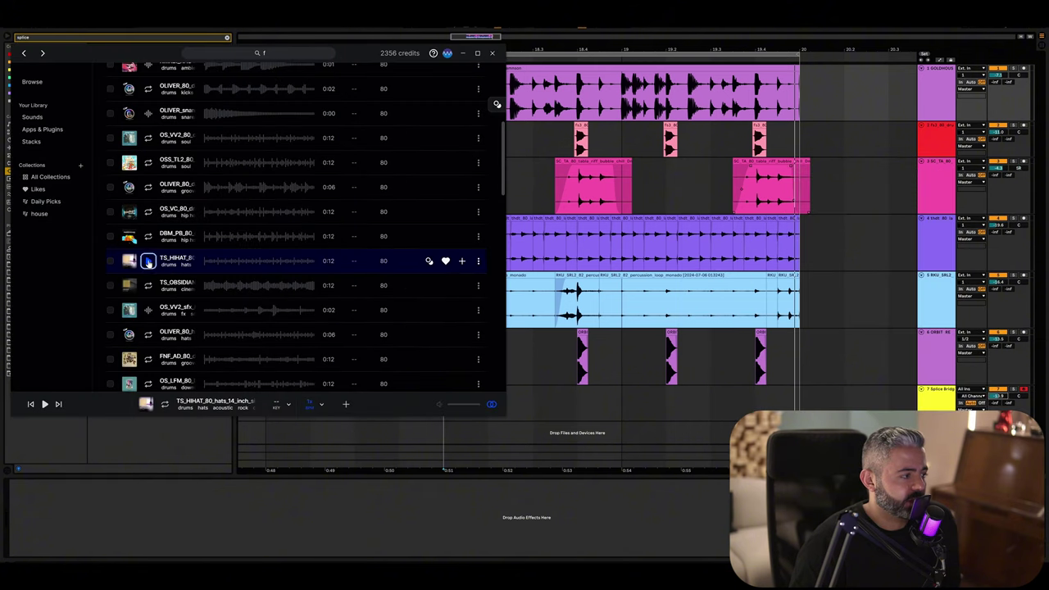
left_click(149, 262)
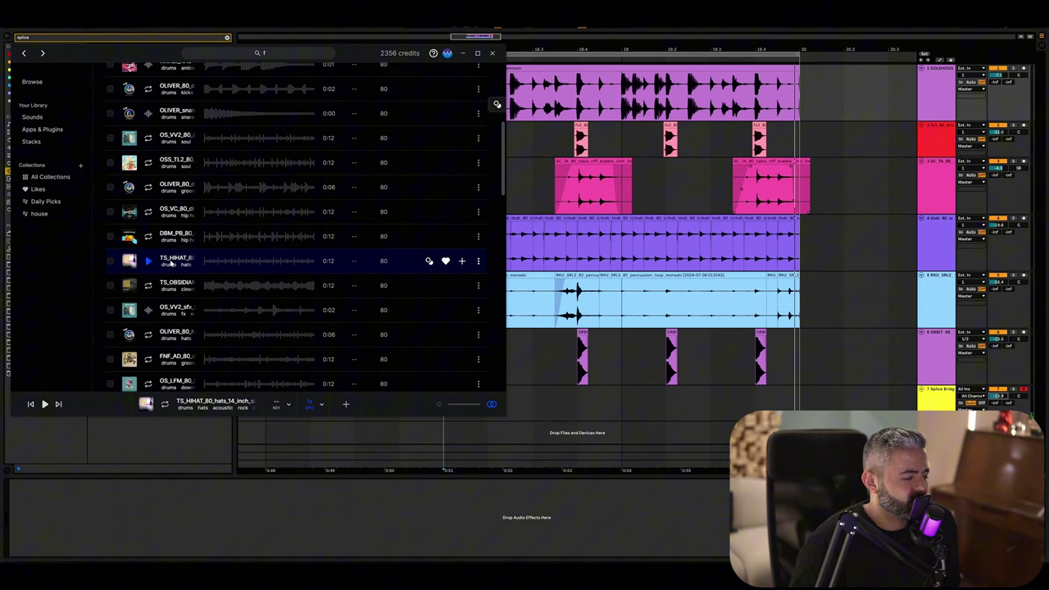
left_click_drag(170, 263, 543, 437)
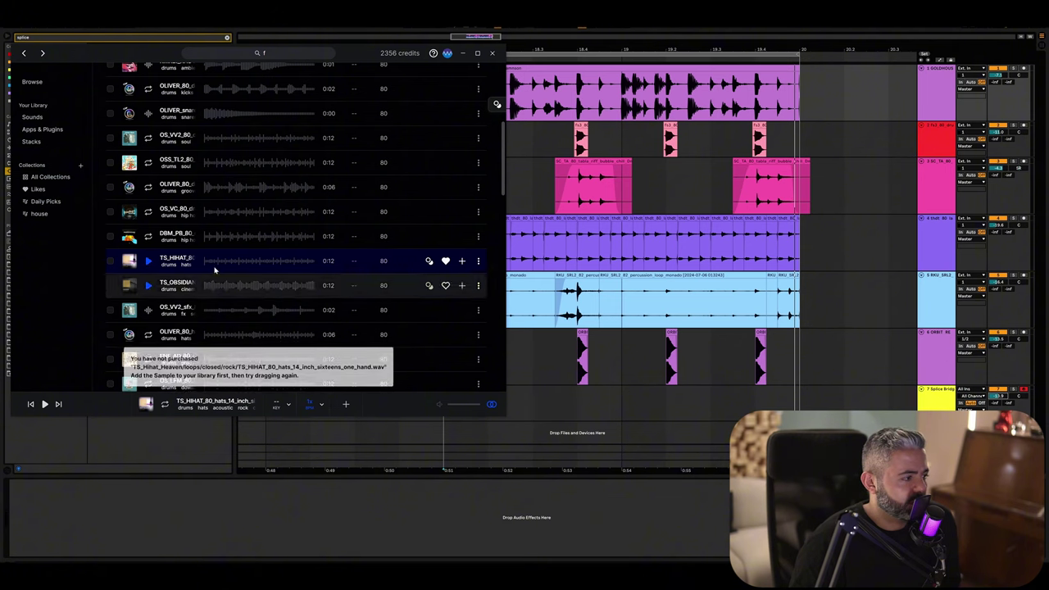
left_click(460, 261)
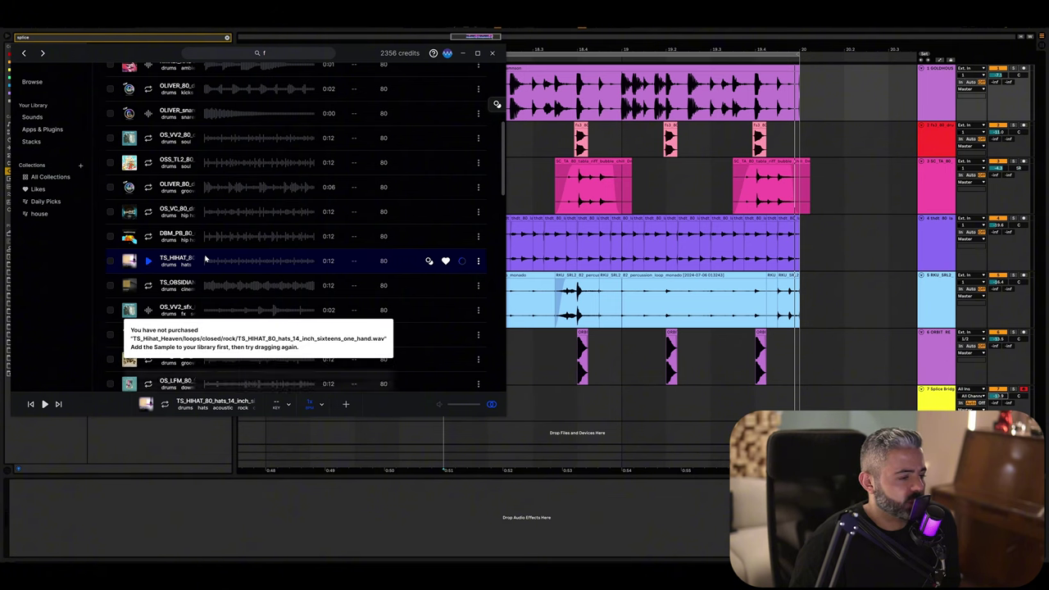
left_click_drag(160, 260, 622, 432)
left_click_drag(694, 412, 516, 411)
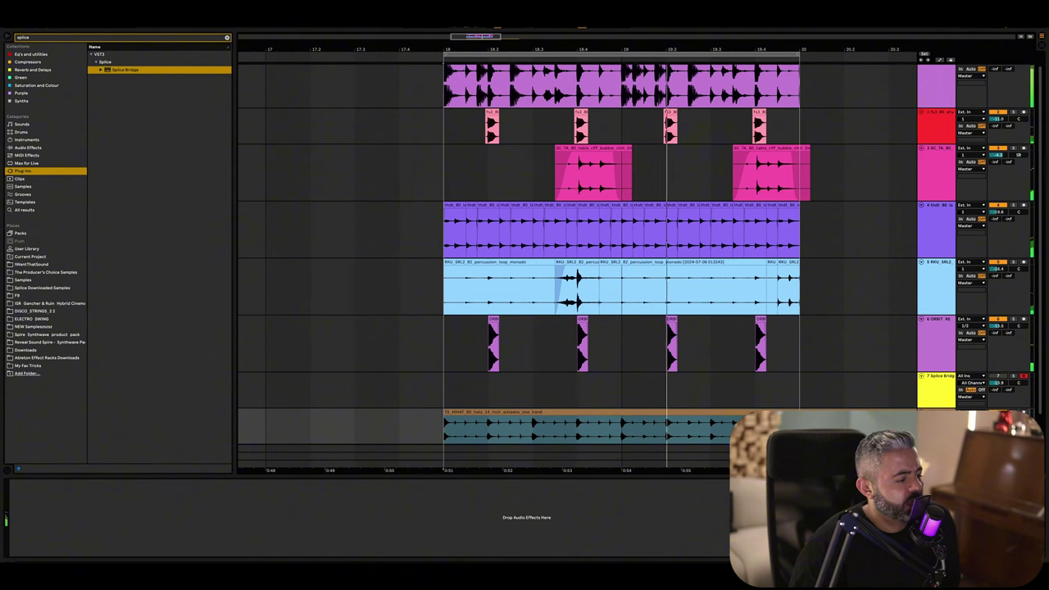
Open the hi-hat clip in the sample editor and examine the timing of its opening hits against the grid
scroll(464, 404, "down", 3)
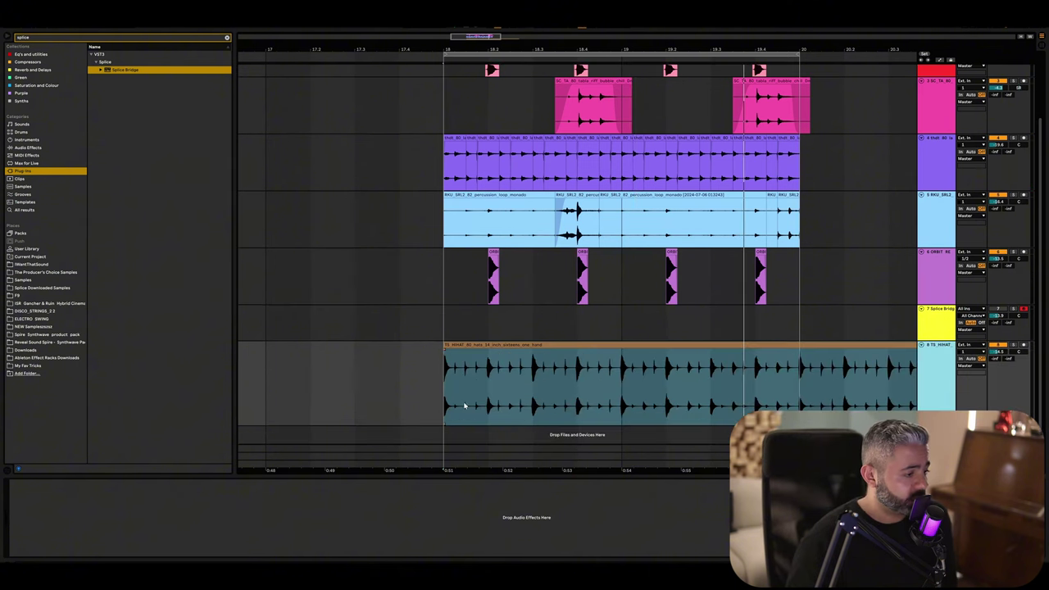
left_click(464, 405)
key("plus")
key("plus")
double_click(555, 350)
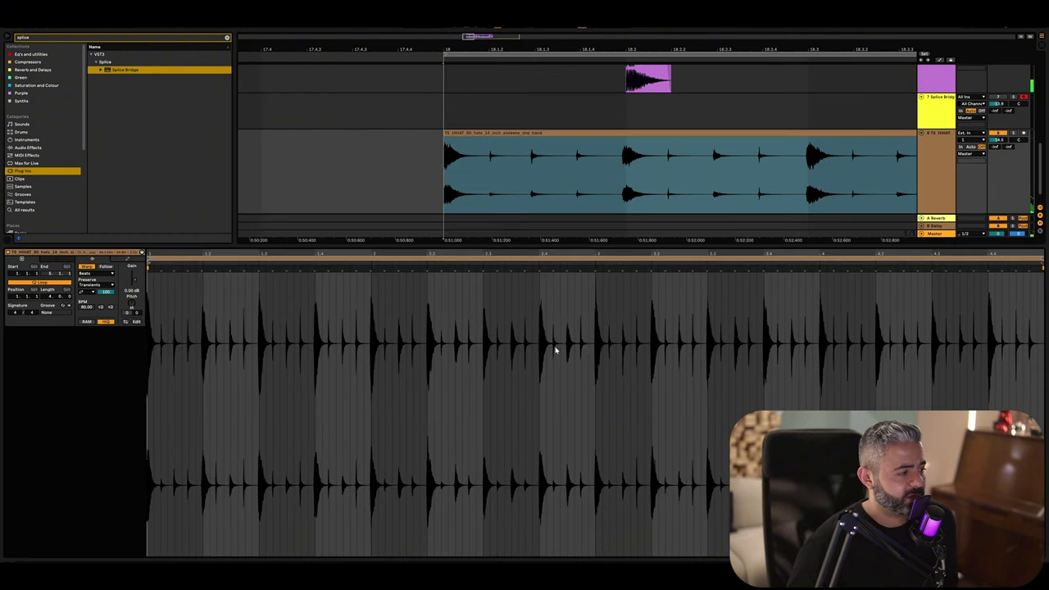
left_click(457, 181)
key("plus")
left_click(356, 392)
key("plus")
key("plus")
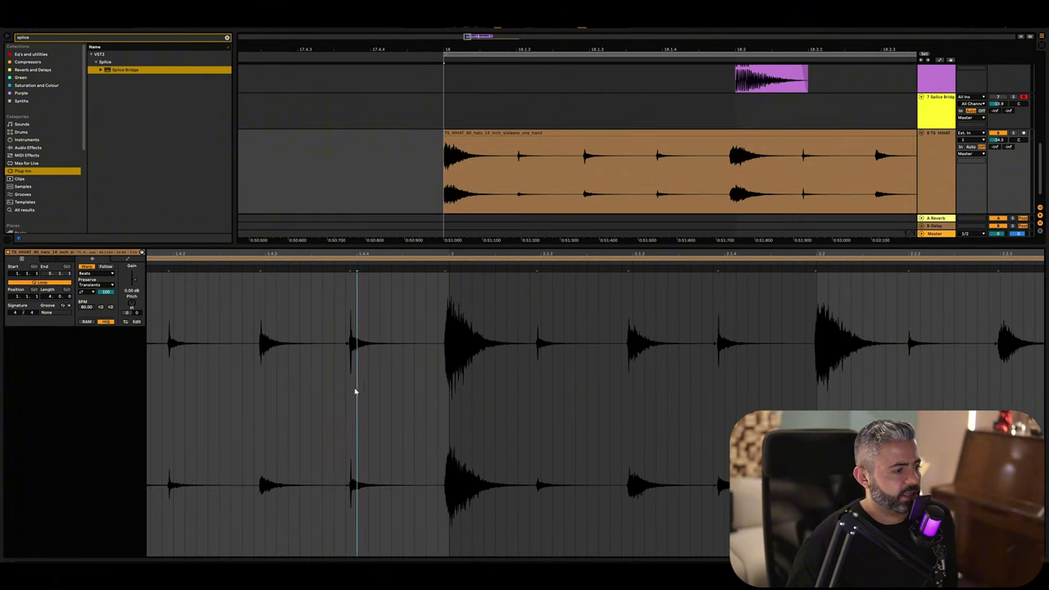
key("minus")
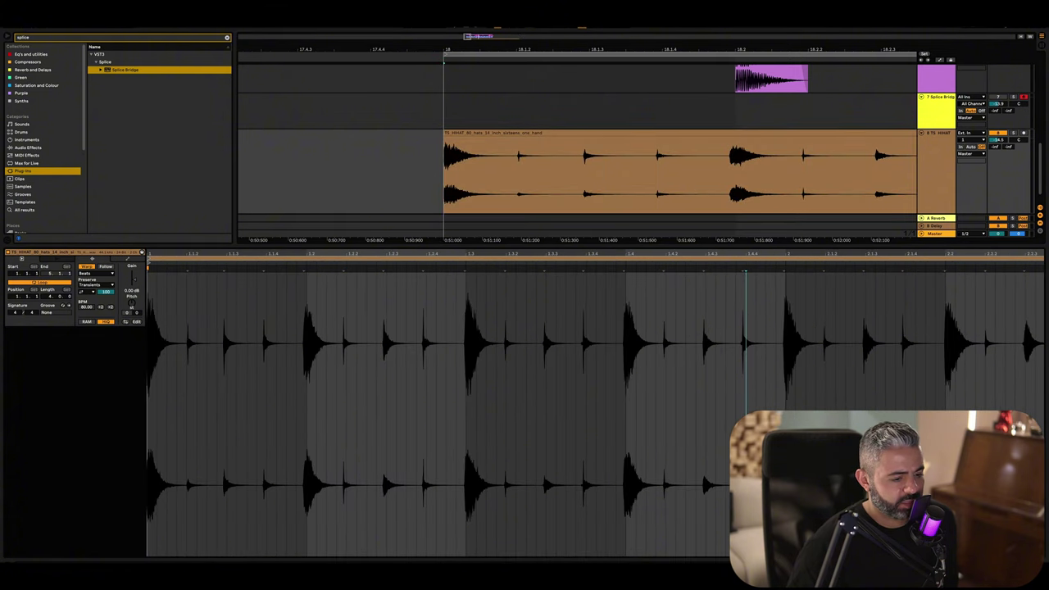
left_click_drag(149, 254, 149, 275)
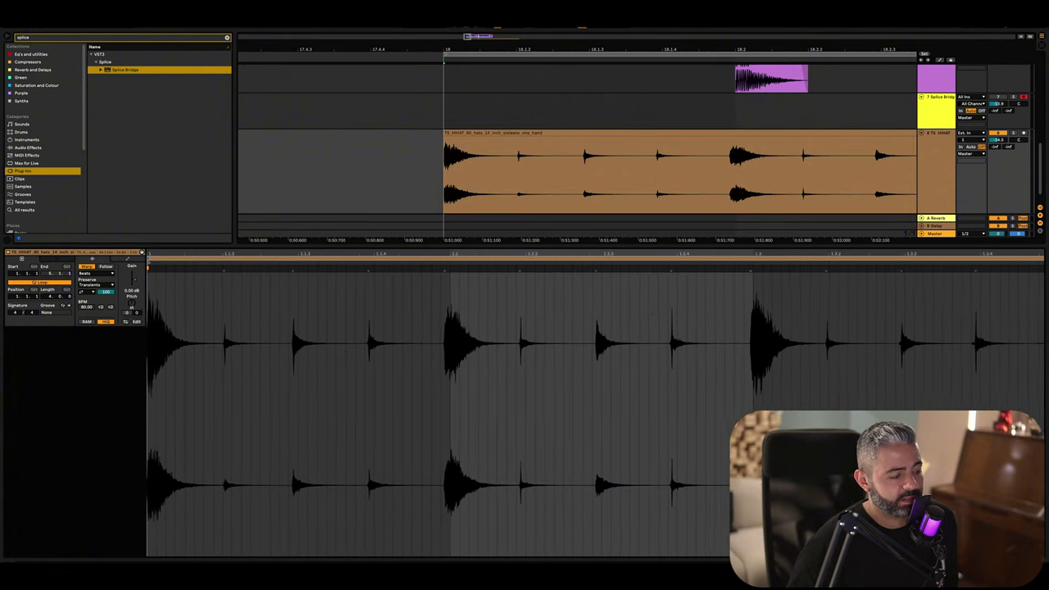
key("plus")
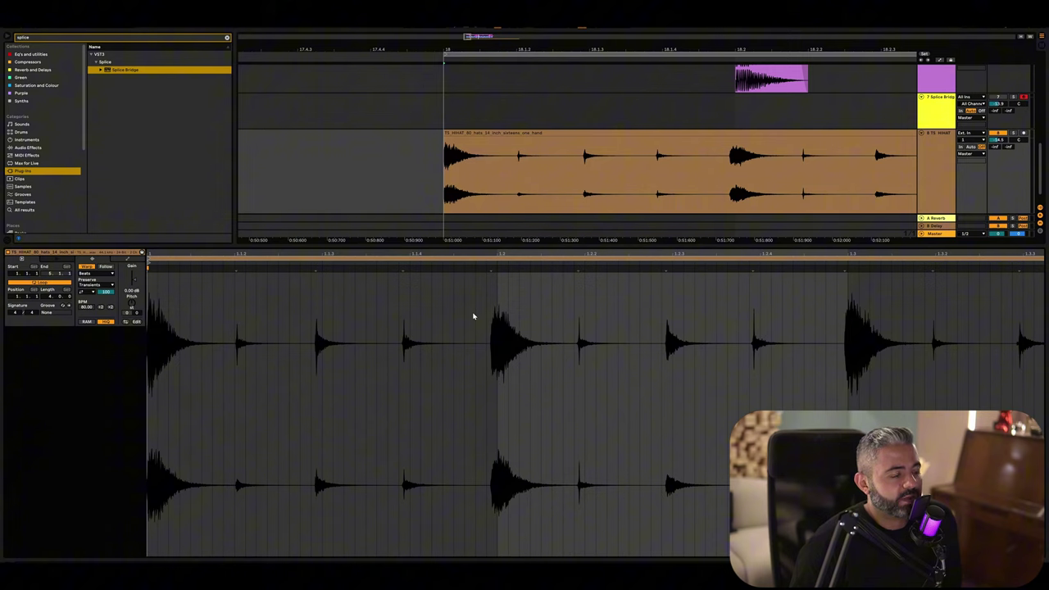
Listen to the hi-hat loop and place warp markers on its transients from the second hit up to beat 1.3
key("space")
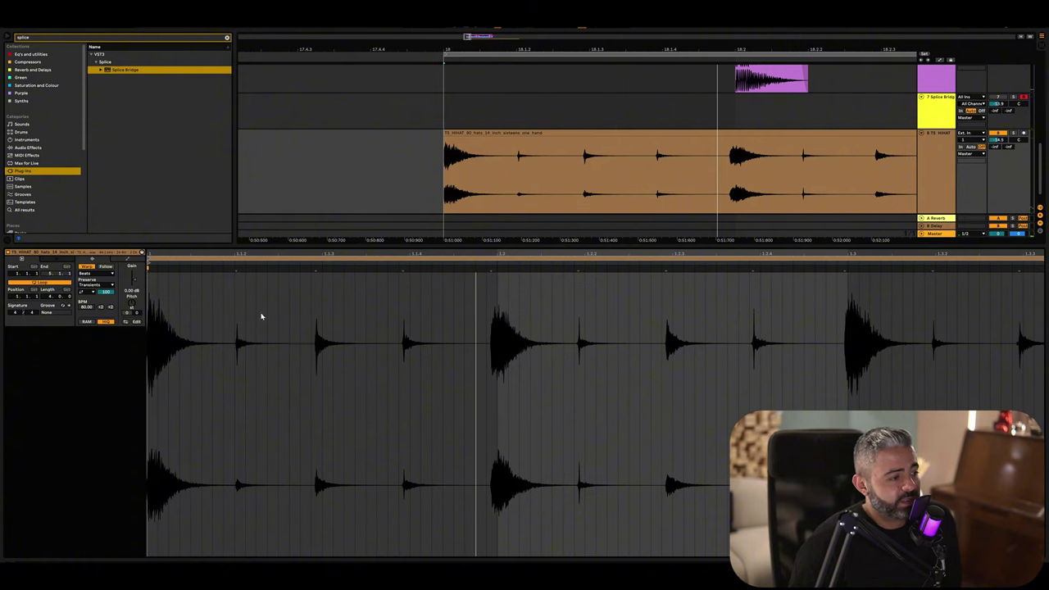
left_click(844, 269)
key("space")
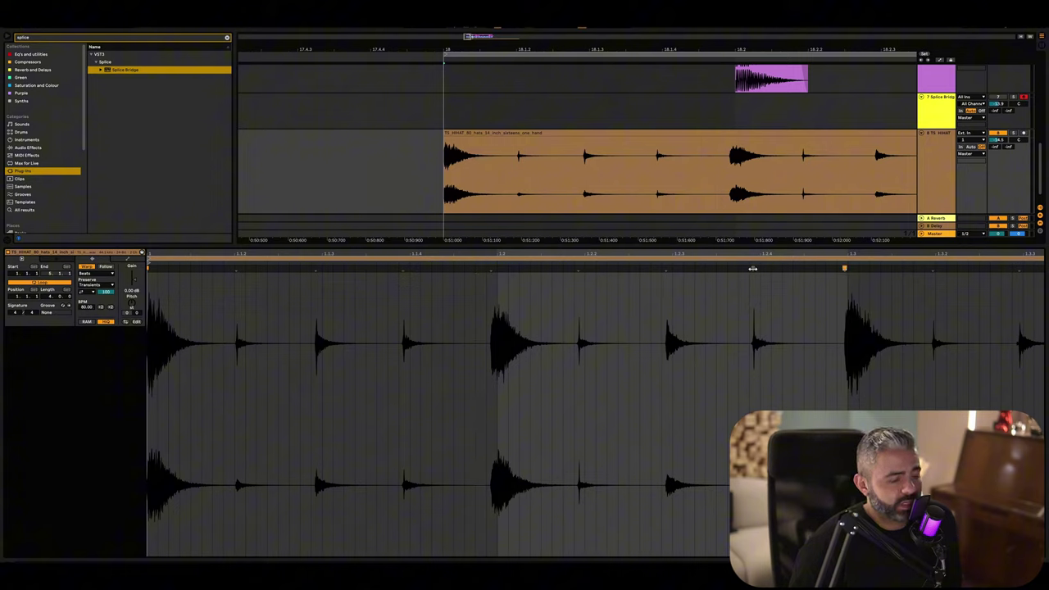
double_click(753, 269)
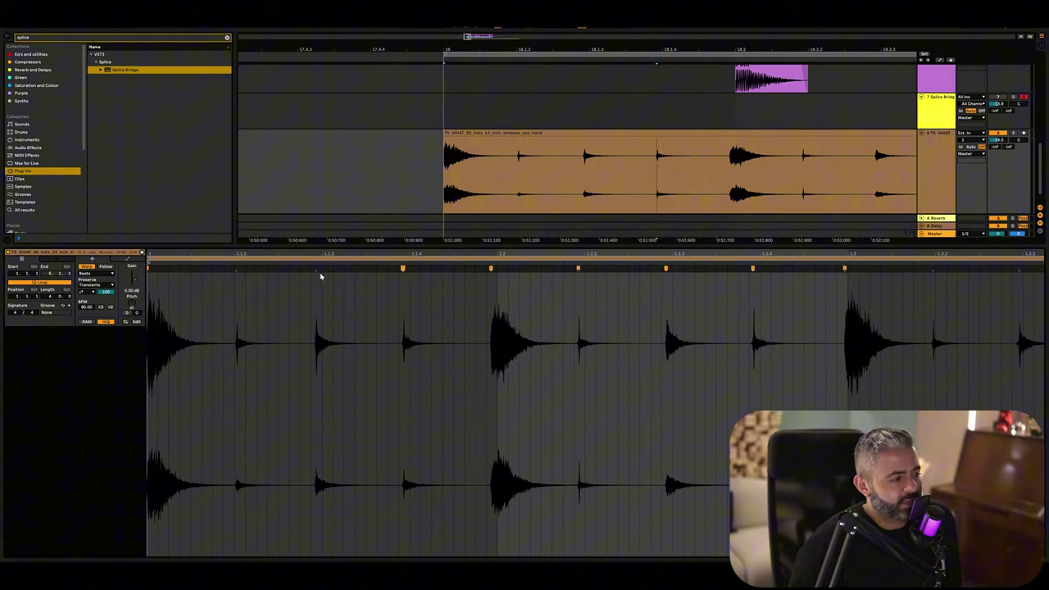
double_click(317, 270)
double_click(234, 268)
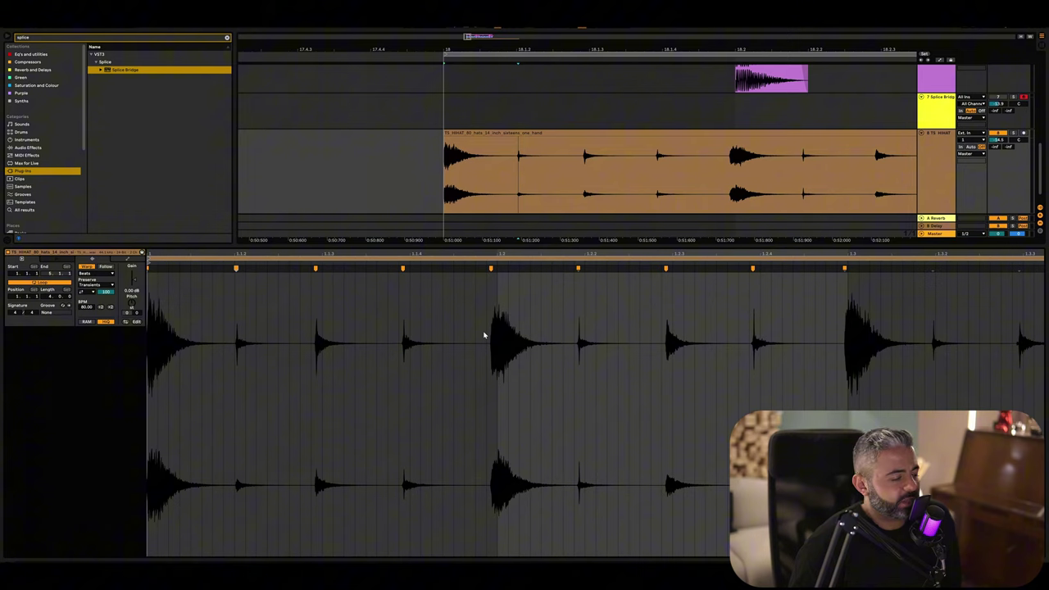
Shift the warp marker on the third hi-hat hit slightly earlier and play the loop to hear the timing
key("space")
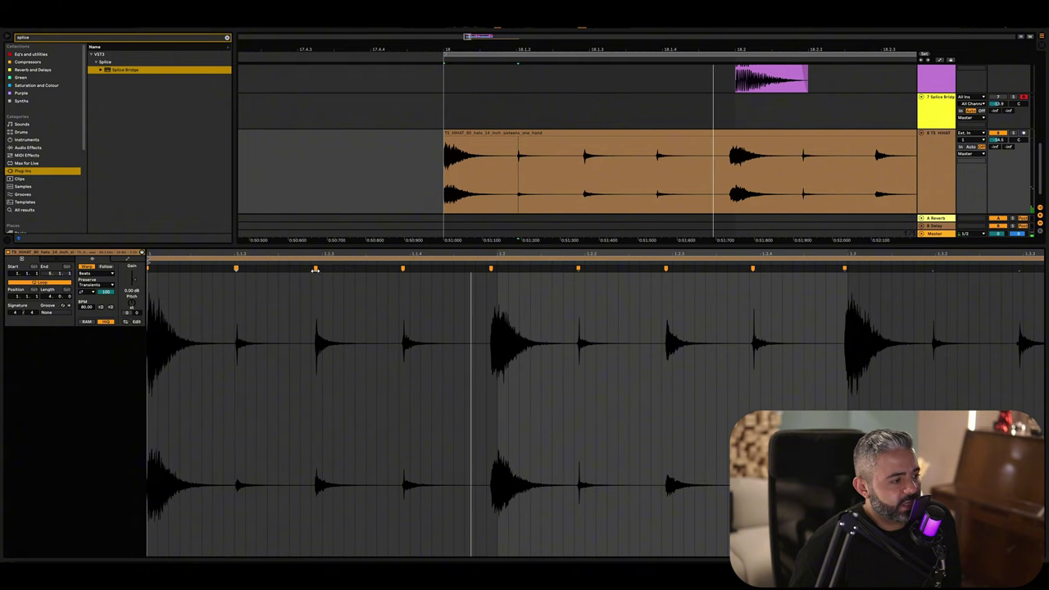
key("space")
left_click_drag(315, 269, 312, 270)
right_click(282, 282)
key("Escape")
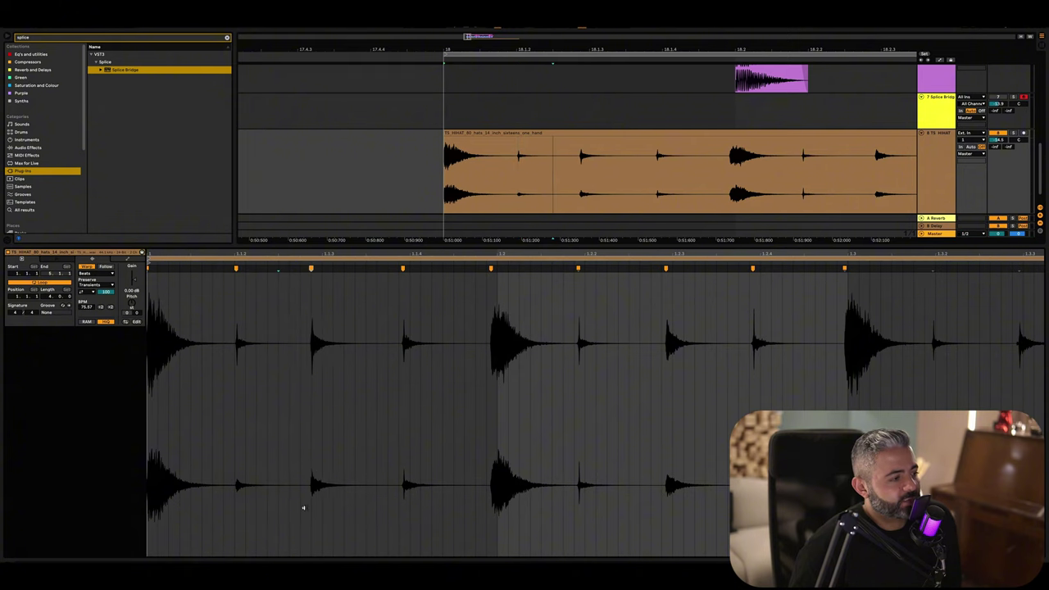
key("space")
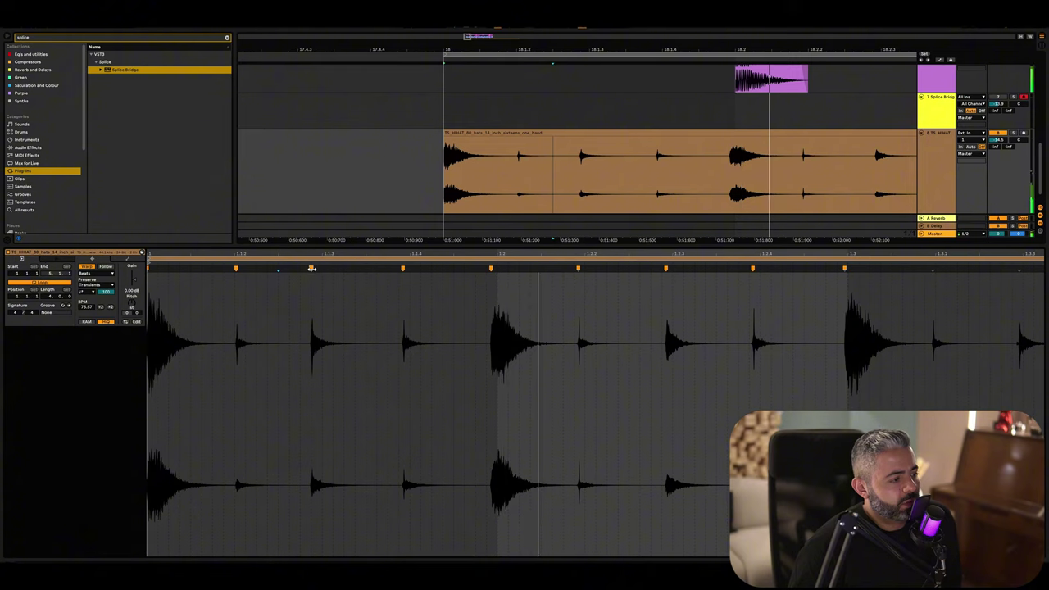
Move the warp markers on the third and sixth hi-hat hits slightly later to loosen the groove
left_click_drag(312, 268, 317, 269)
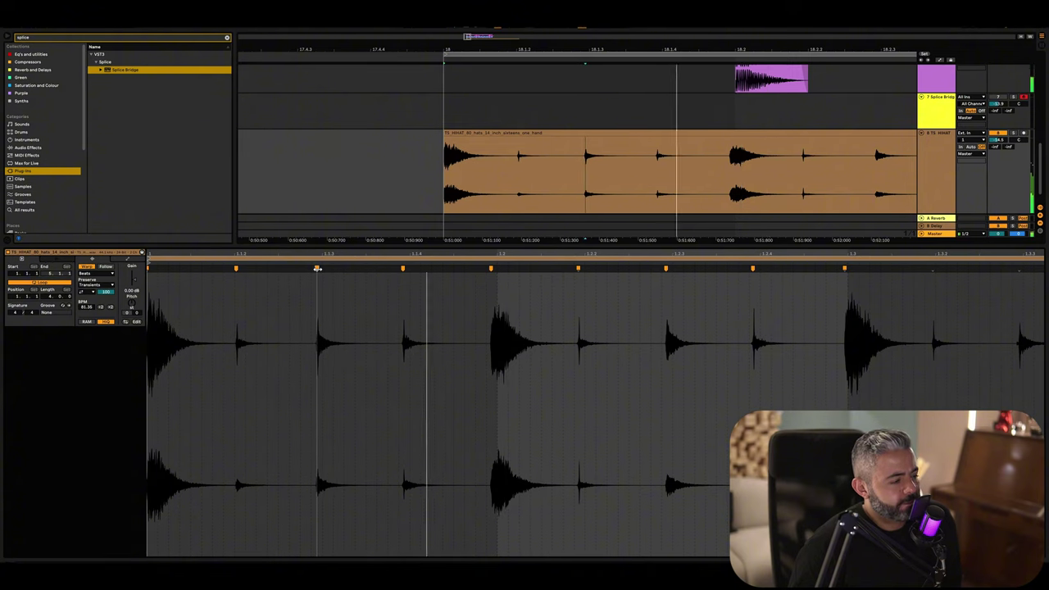
left_click_drag(318, 268, 323, 268)
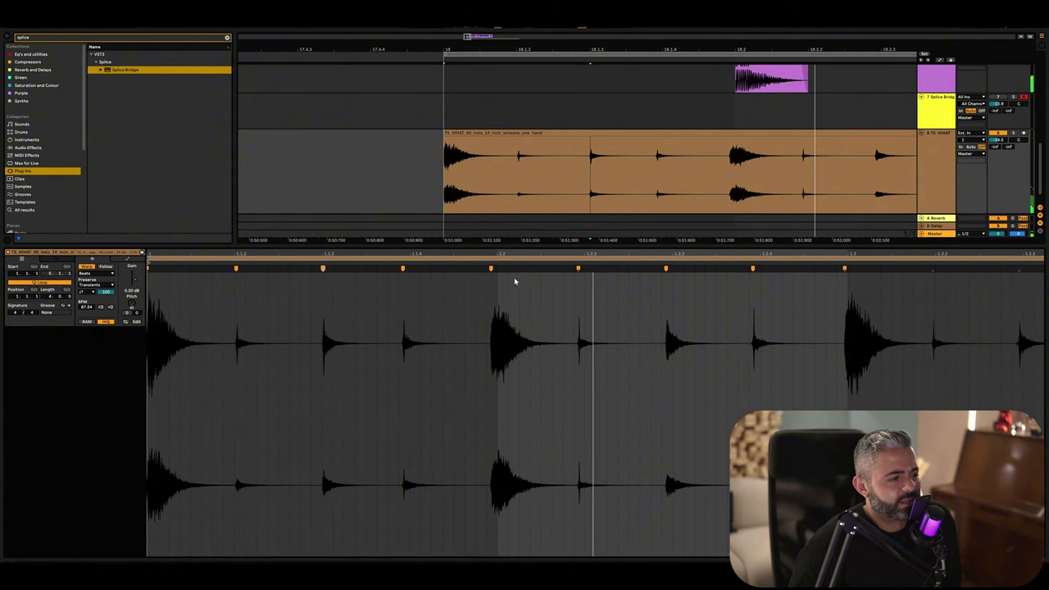
left_click_drag(579, 268, 583, 268)
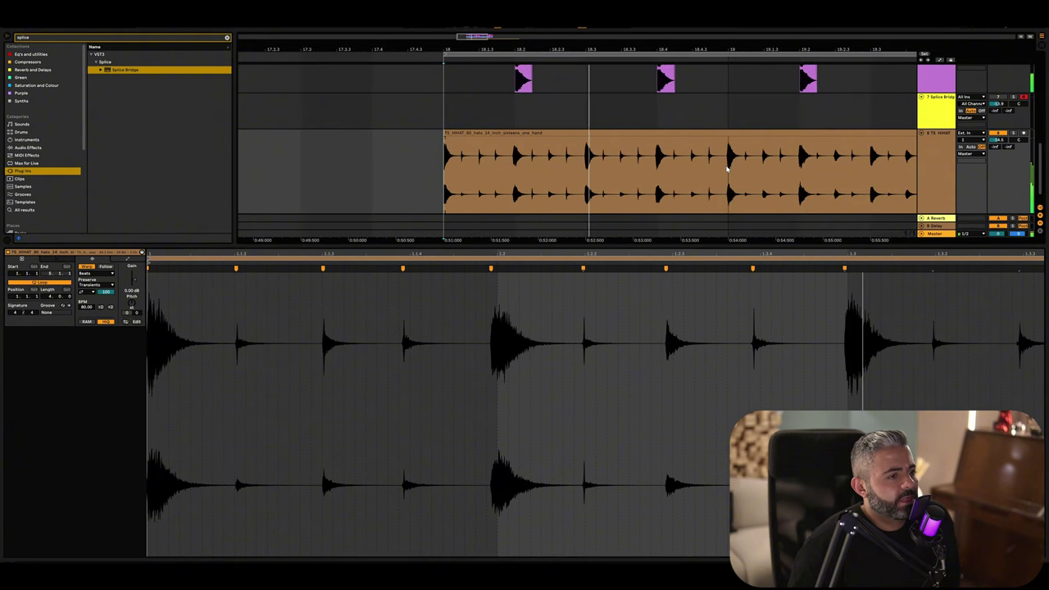
Split the hi-hat clip at bar 19 and duplicate its edited first bar over the second bar
key("ctrl+e")
left_click(691, 133)
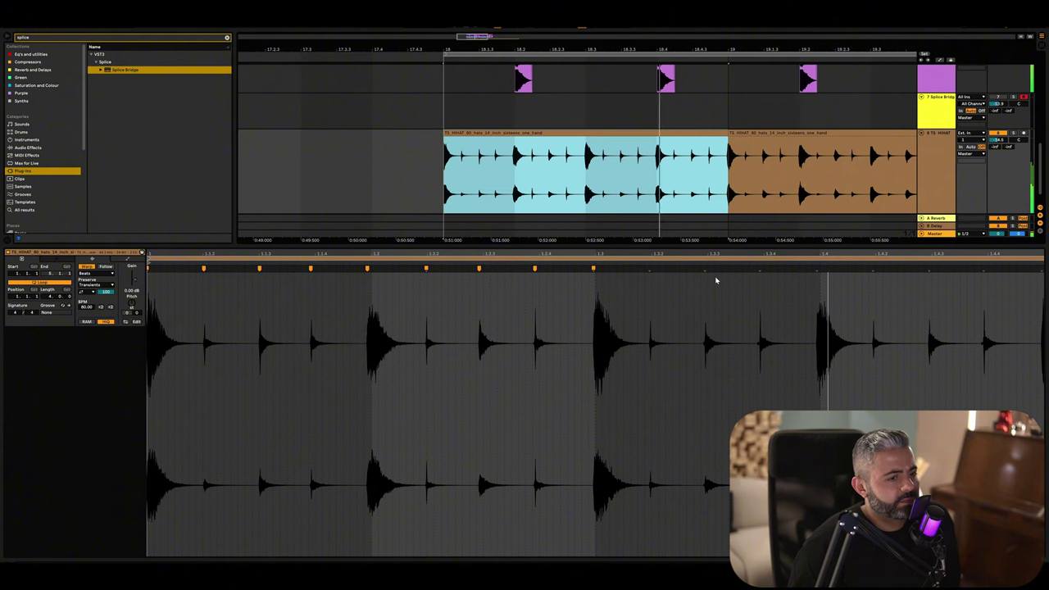
key("ctrl+alt+l")
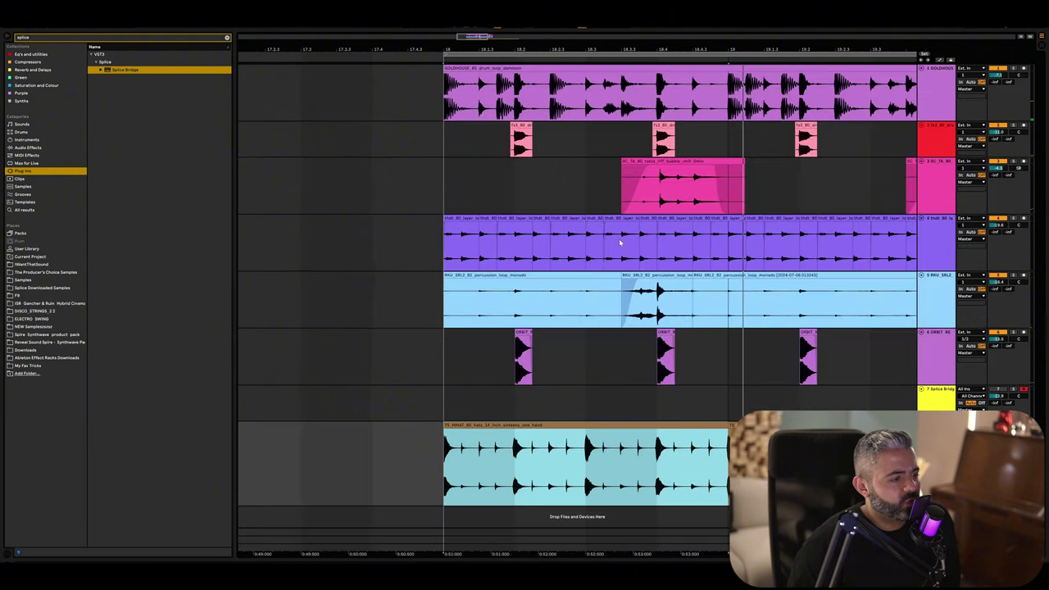
scroll(573, 427, "down", 5)
key("ctrl+d")
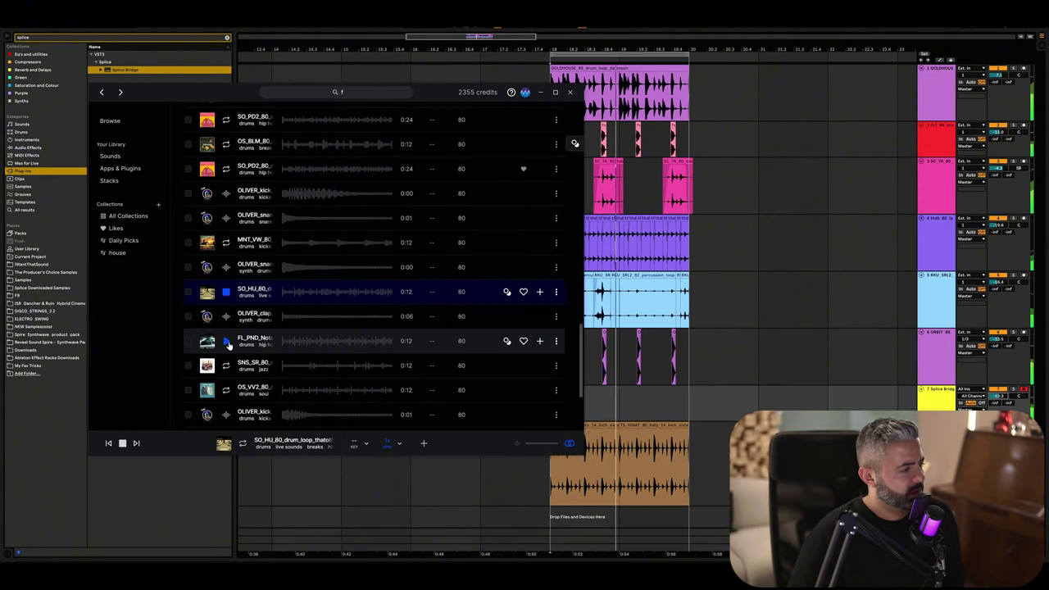
Audition 80 BPM drum loops in Splice against the arrangement, including TL_AD_80_Drum_Loop_Full, and stop playback
key("alt+Tab")
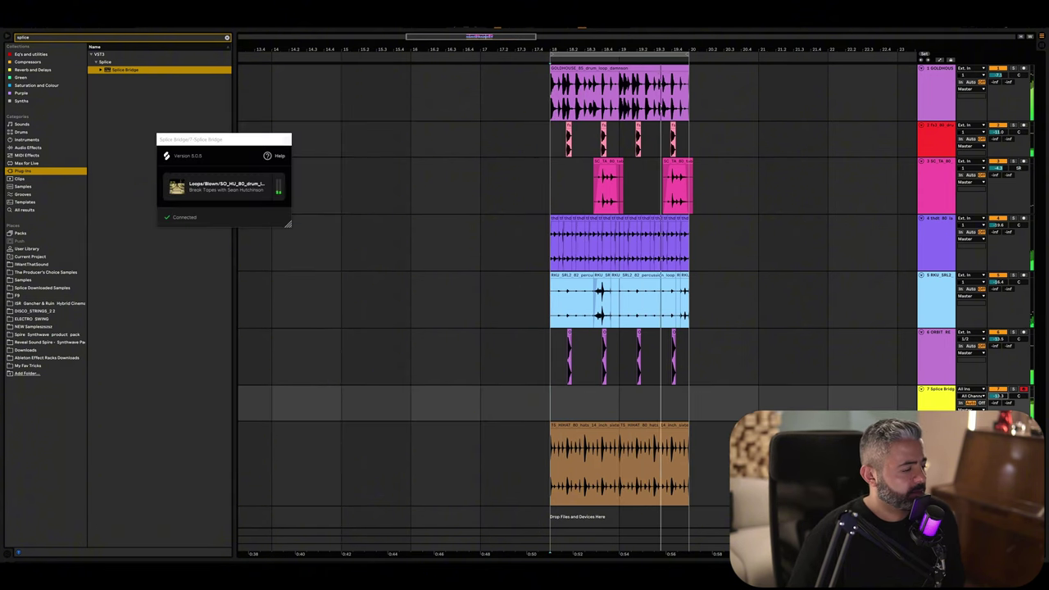
key("alt+Tab")
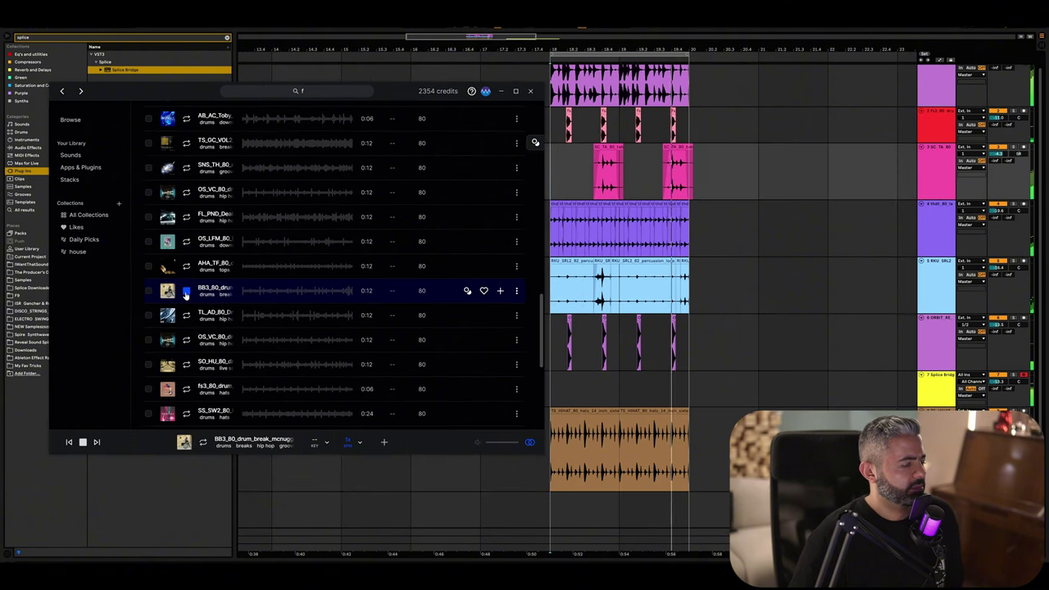
left_click(186, 315)
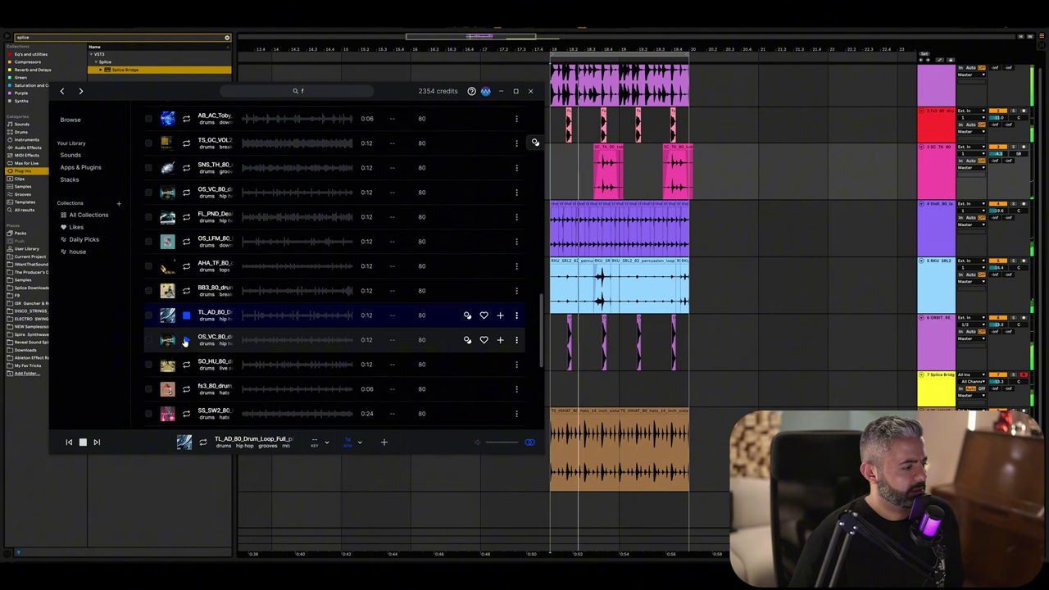
left_click(293, 45)
key("space")
left_click(190, 571)
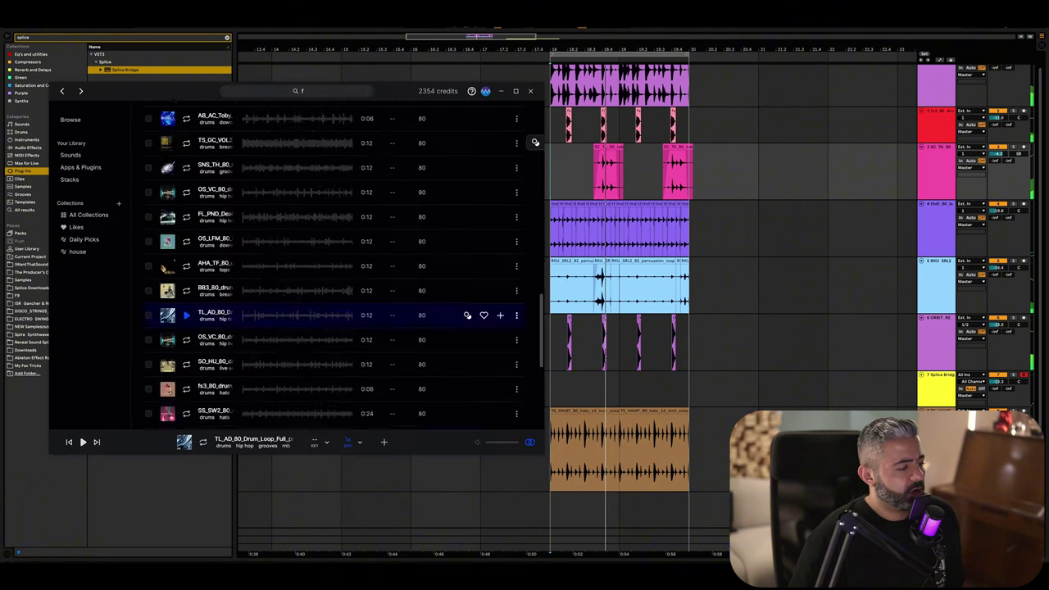
Change the Splice tempo filter to a range of 75 to 85 BPM
scroll(434, 278, "up", 10)
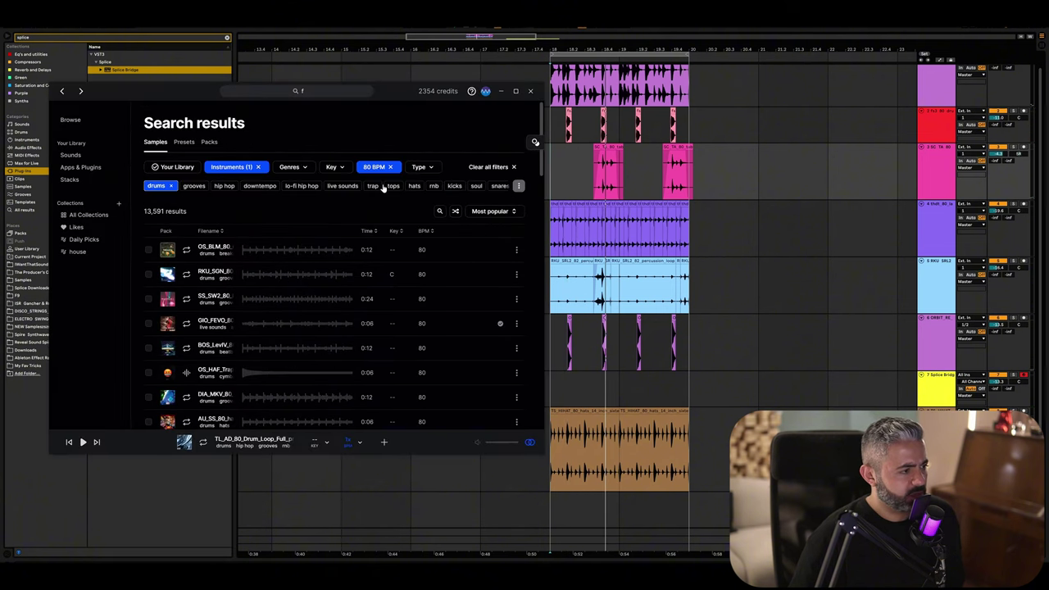
left_click(385, 168)
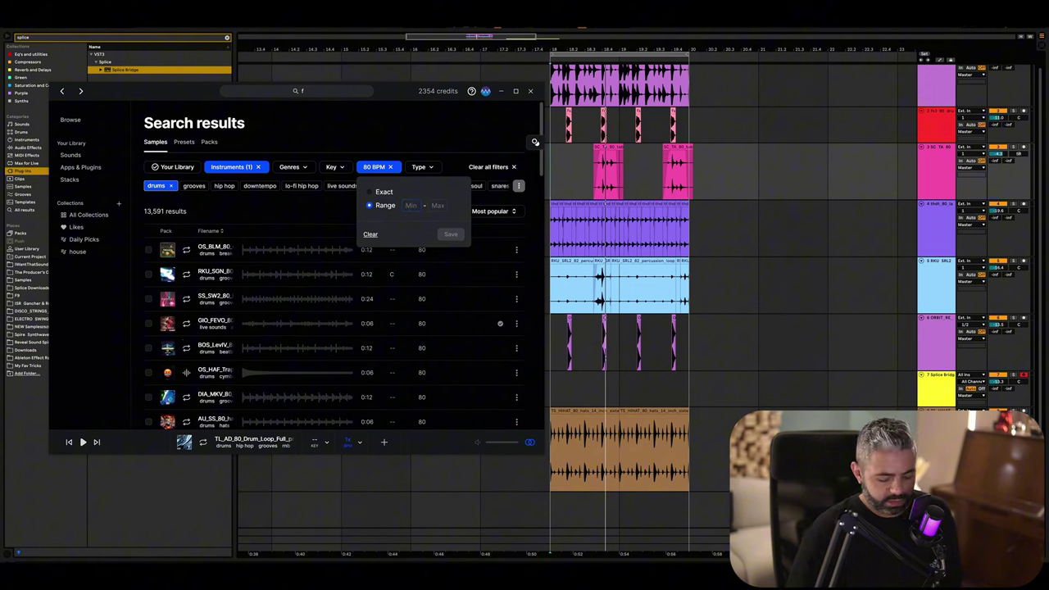
type("75")
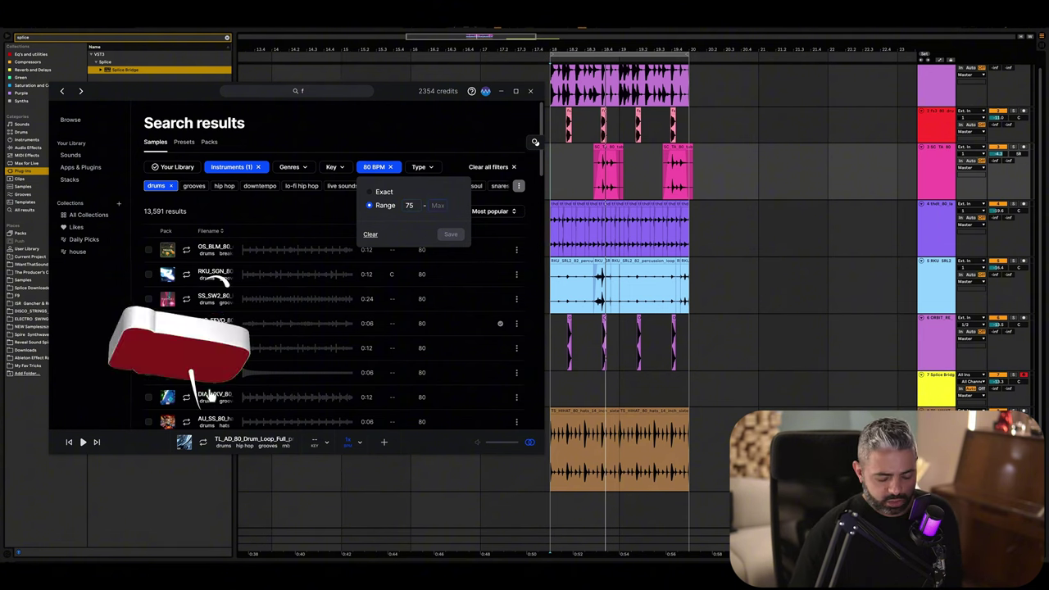
key("Tab")
type("85")
left_click(450, 236)
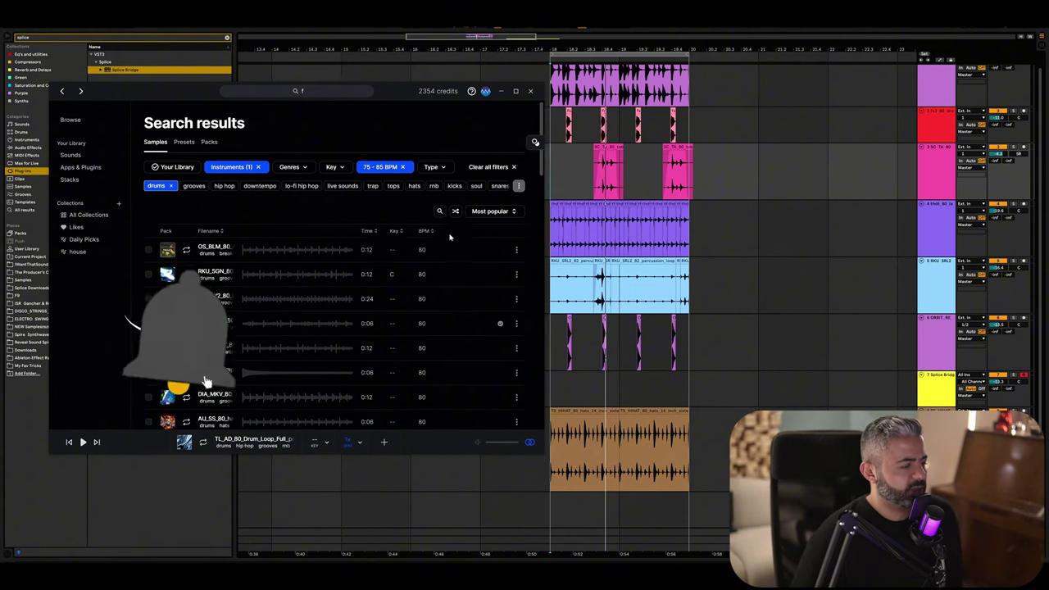
Browse the drum samples found within the new tempo range and stop the arrangement's playback
scroll(254, 303, "down", 5)
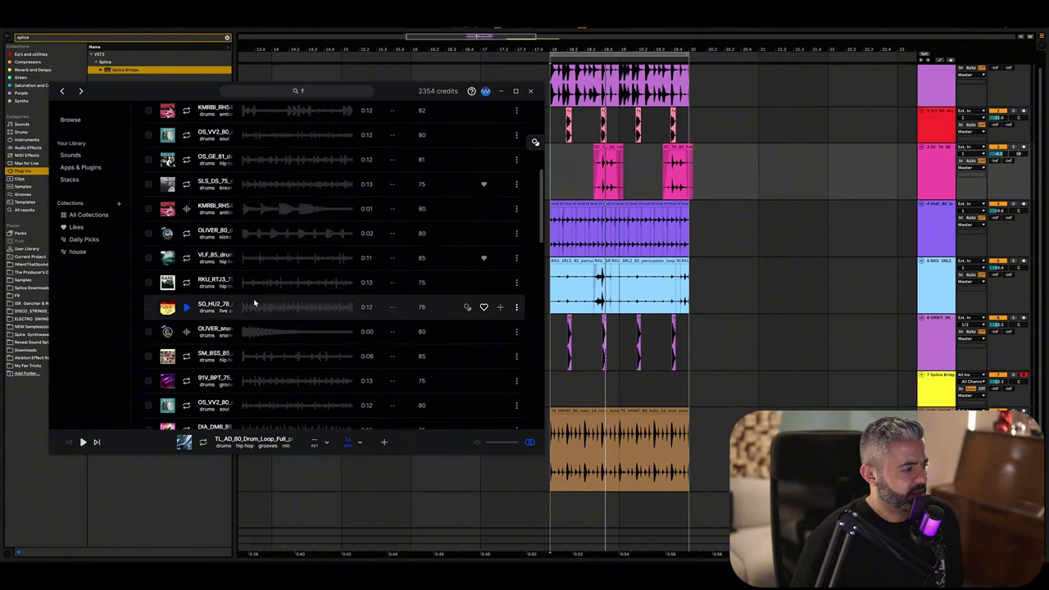
scroll(254, 303, "down", 5)
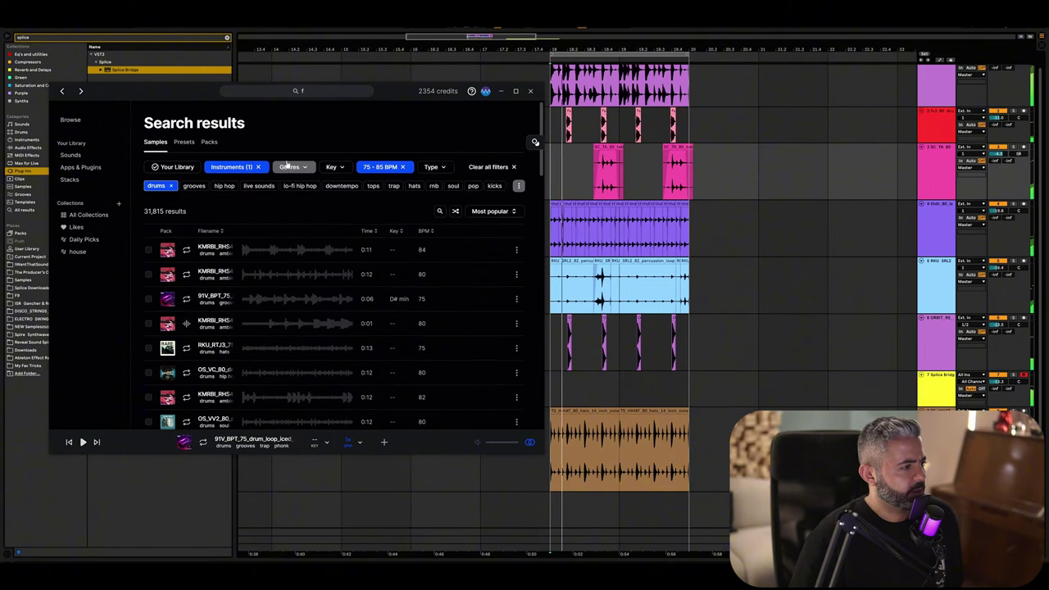
key("alt+Tab")
mouse_move(189, 575)
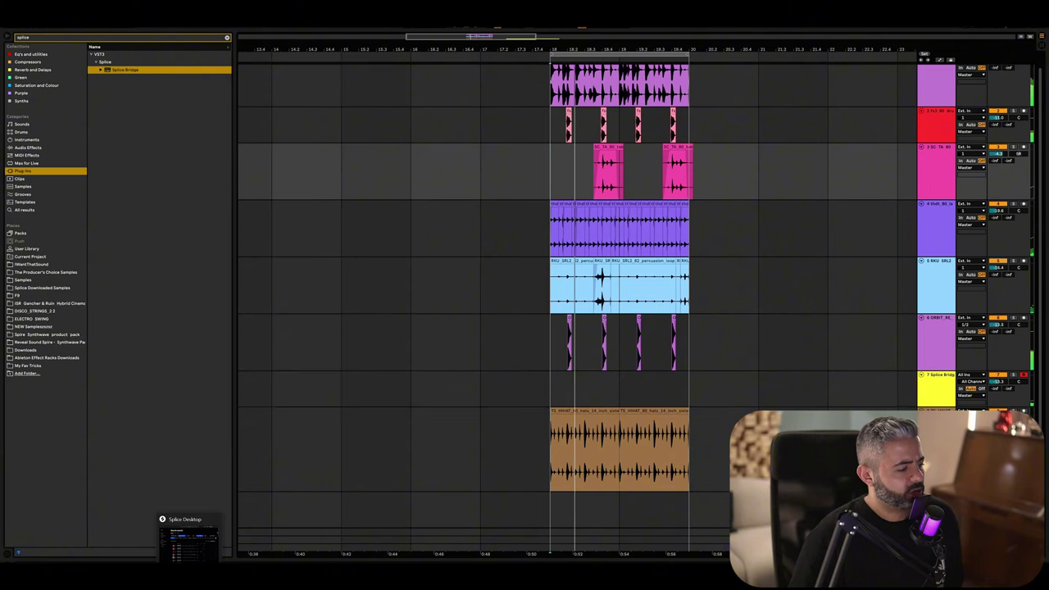
left_click(188, 541)
Filter the drum samples by the trip hop genre only, leaving downtempo unselected
left_click(293, 168)
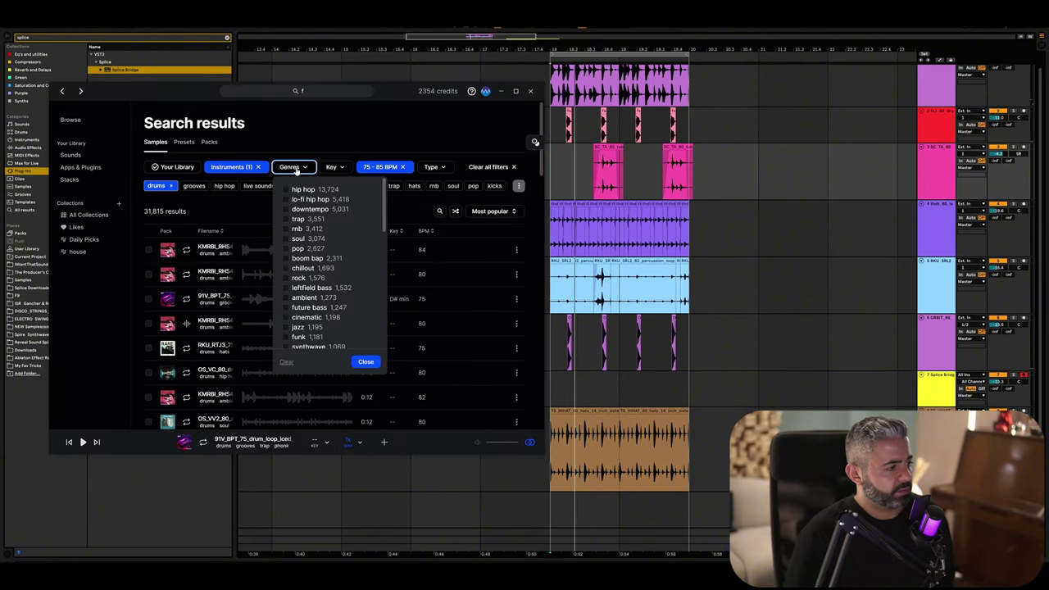
left_click(322, 209)
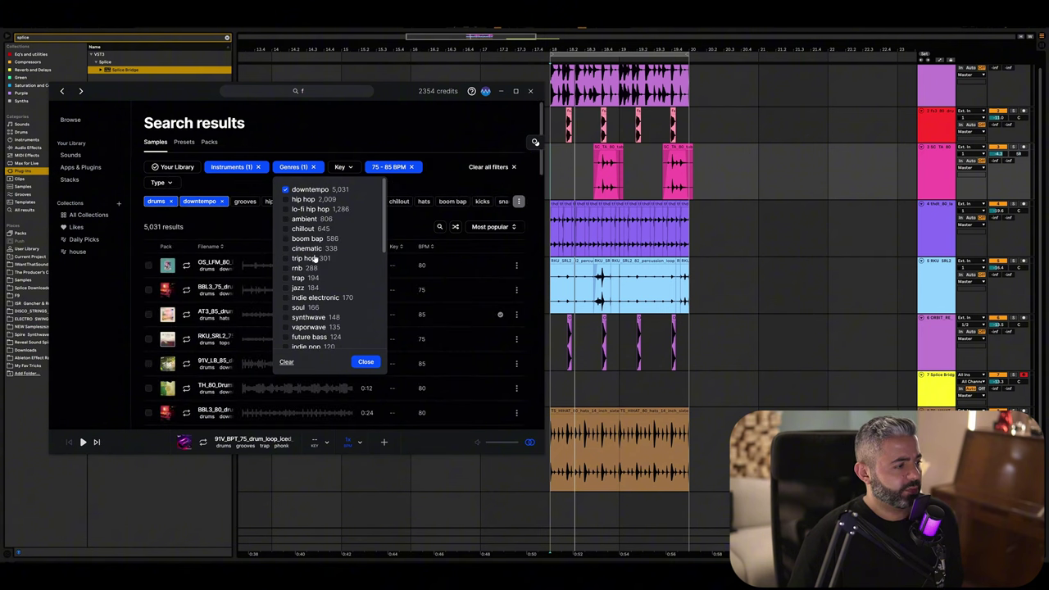
left_click(305, 258)
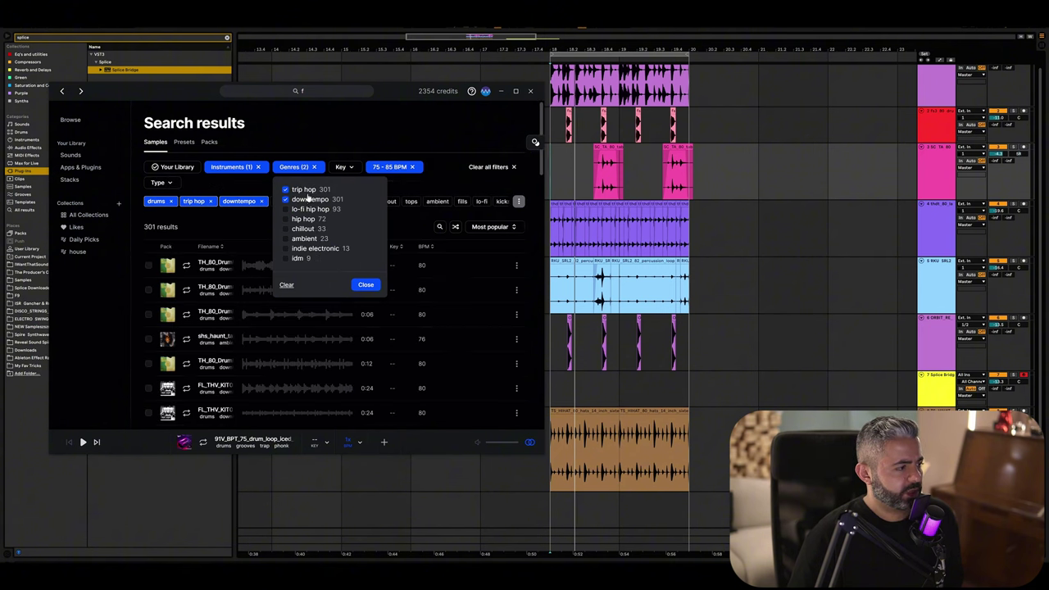
left_click(309, 200)
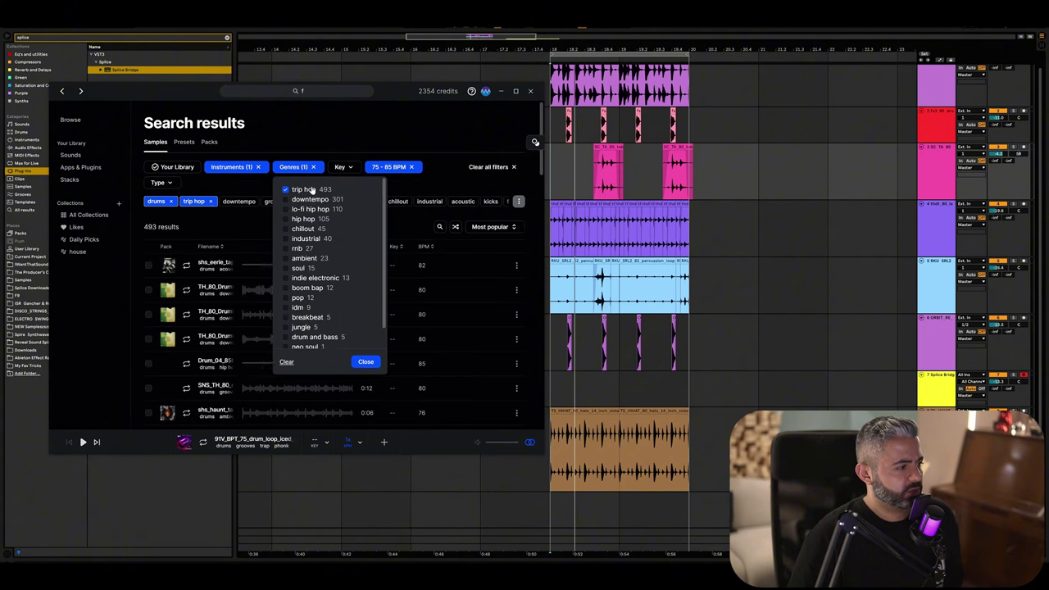
Audition the trip hop drum loops and place FNF_AD_80_drum_kit_devil_reverb on a new audio track starting at bar 18
left_click(188, 265)
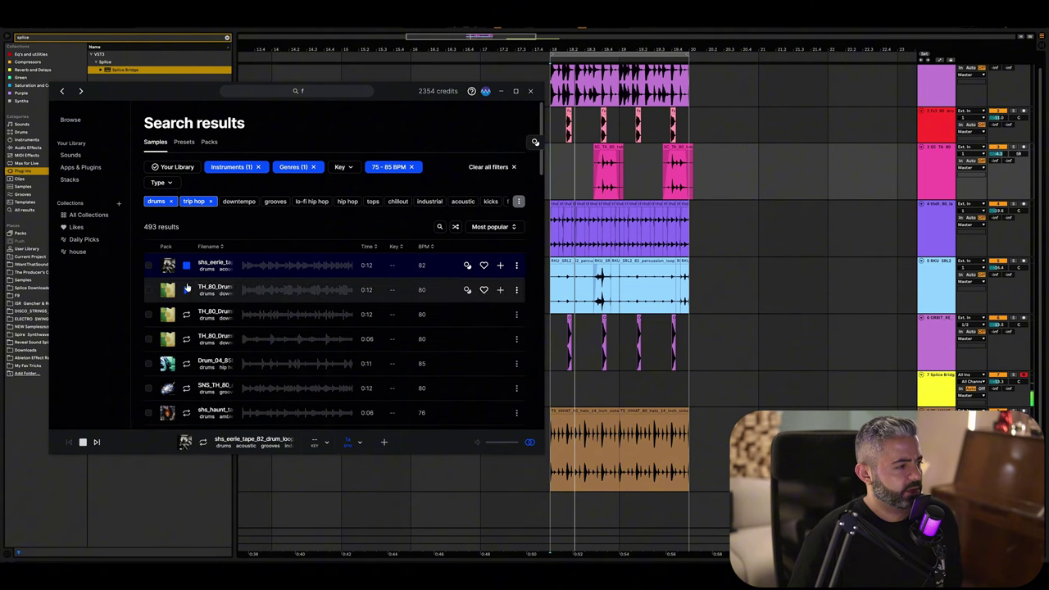
left_click(187, 290)
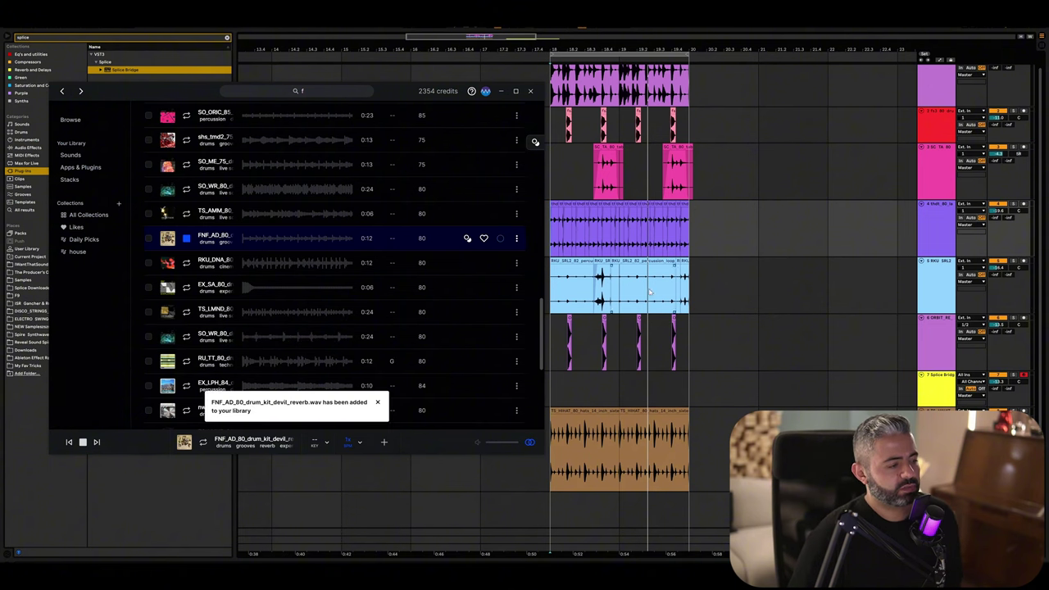
scroll(700, 266, "down", 1)
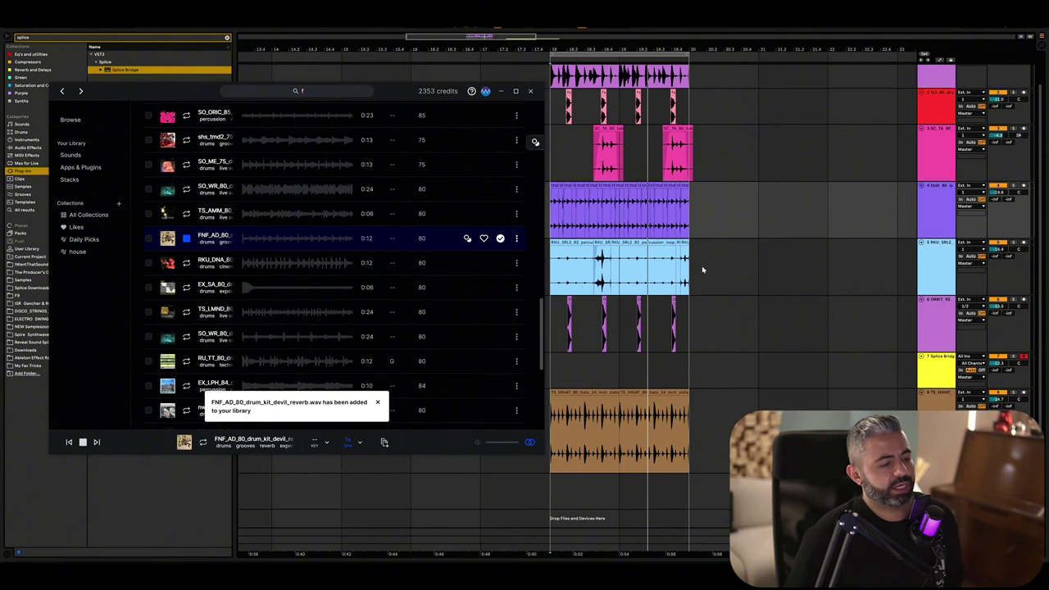
left_click_drag(217, 240, 591, 497)
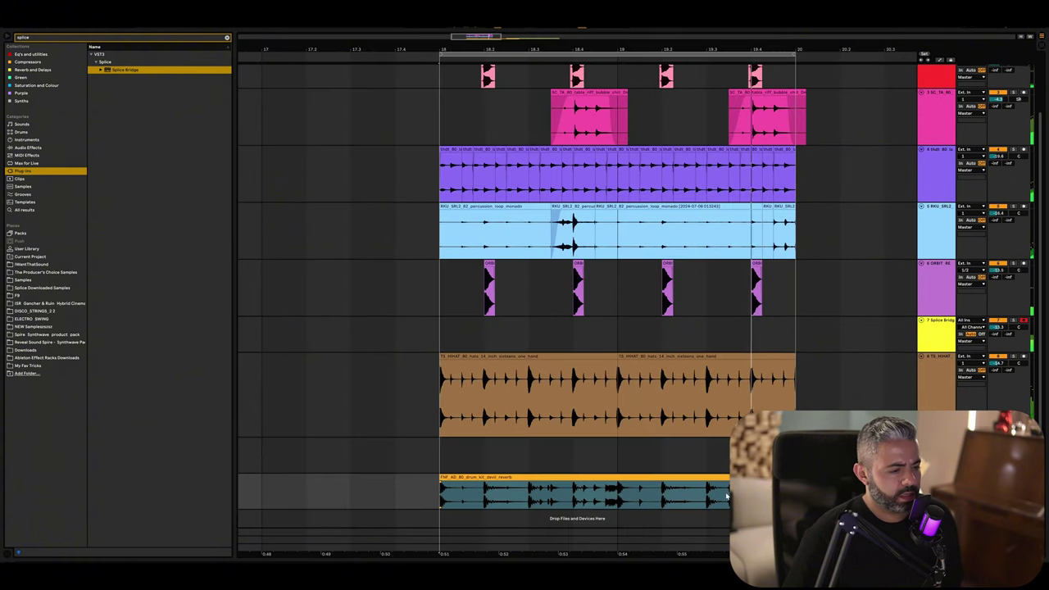
Trim the FNF_AD_80_drum_kit_devil_reverb clip to bar 19 only, deleting its first bar and everything after bar 20
left_click(607, 491)
key("ctrl+e")
left_click(607, 478)
key("Delete")
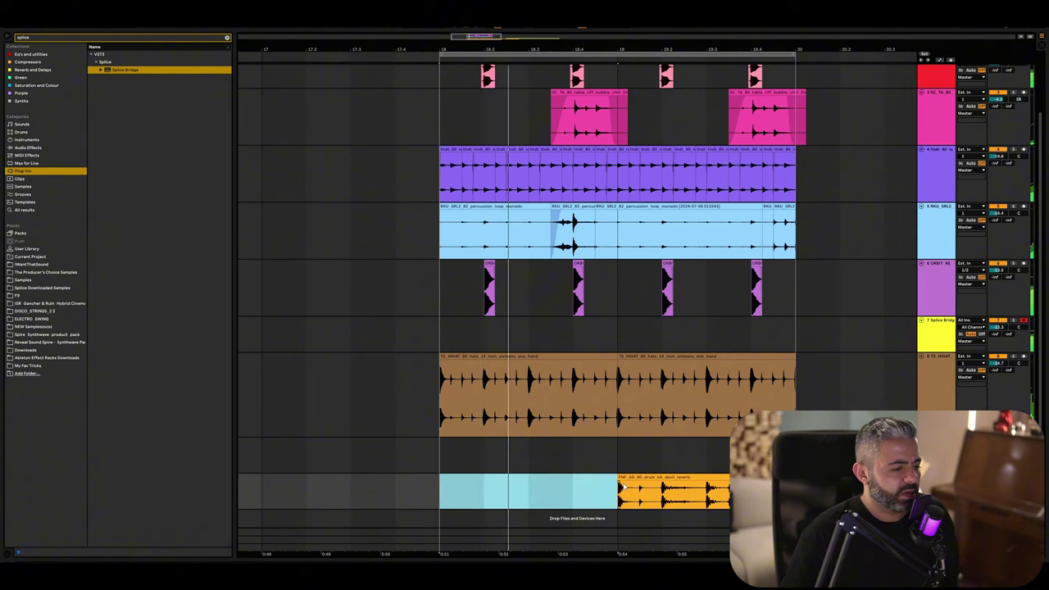
left_click(612, 490)
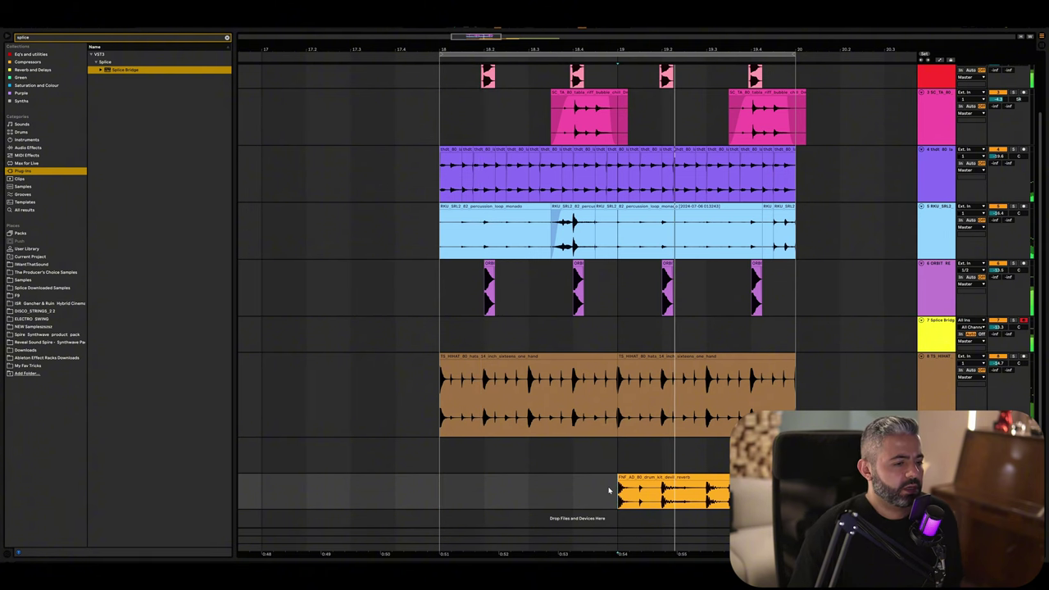
scroll(610, 490, "down", 4)
left_click_drag(670, 497, 738, 495)
key("Delete")
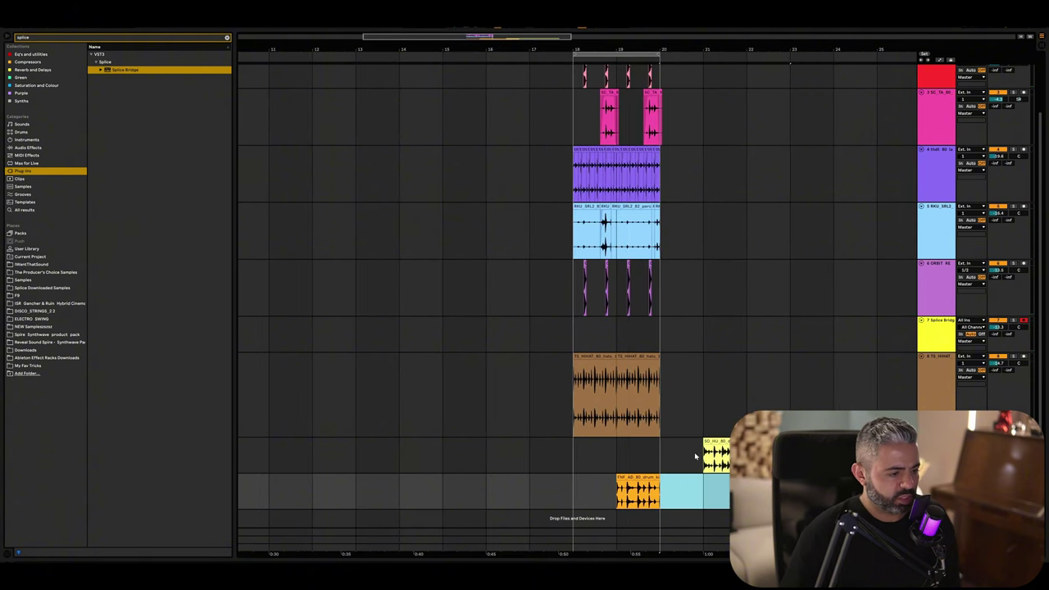
Move the SO_HU_80 drum loop clip out of the way so it starts at bar 11
left_click(710, 441)
left_click_drag(709, 442, 275, 442)
left_click(705, 395)
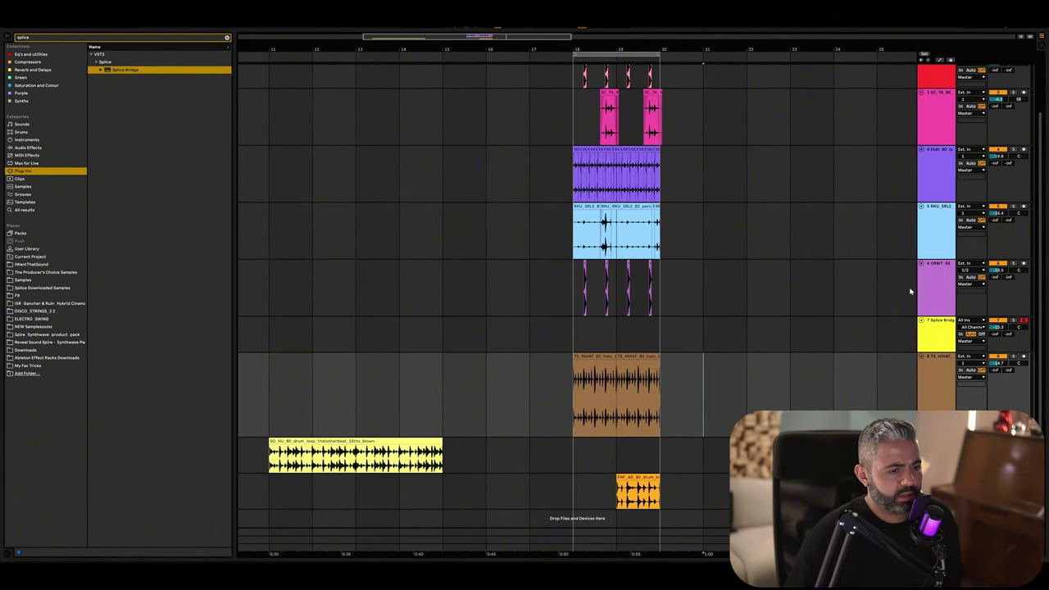
Collapse all tracks, duplicate bars 18–20 into bars 20–22 with the drum kit clip kept only at bar 21, and play
left_click(922, 265, "alt")
right_click(729, 73)
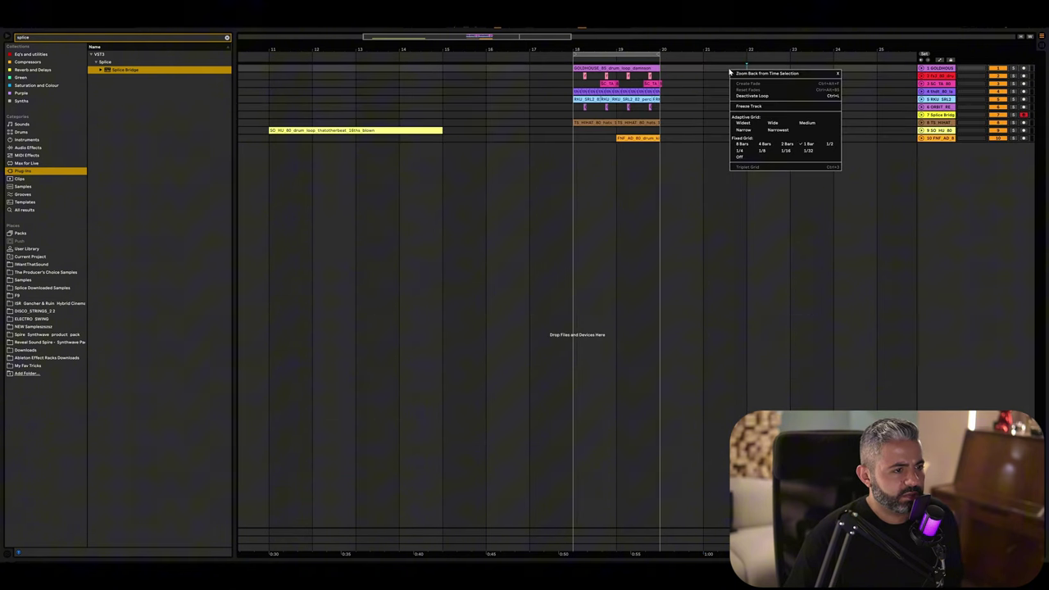
left_click(807, 145)
left_click_drag(661, 72, 719, 141)
key("ctrl+d")
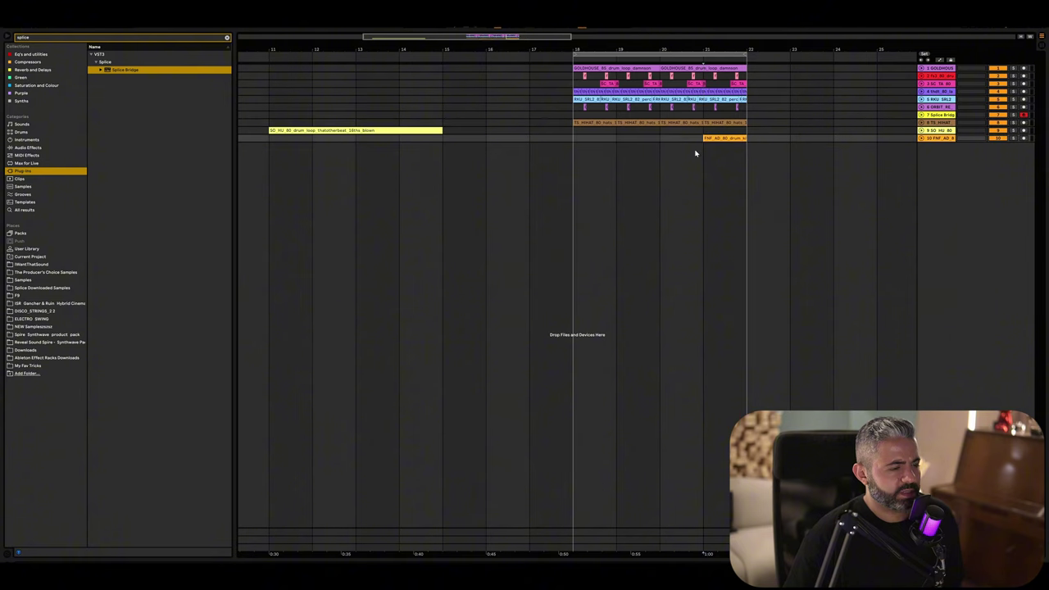
key("space")
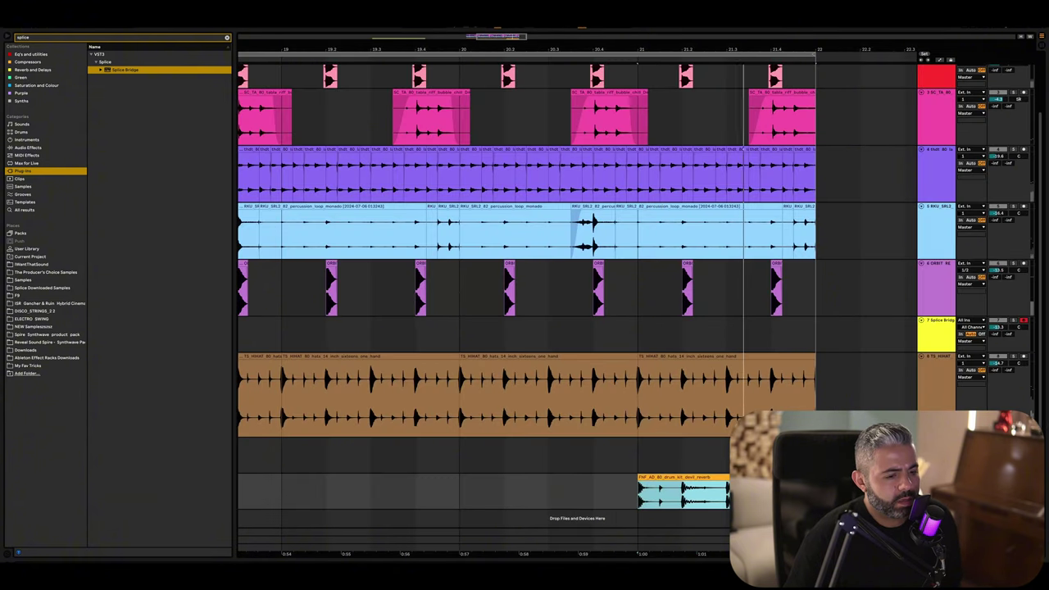
Enlarge the drum kit track and remove the first beat of its bar 21 clip so it starts just before 21.2
left_click_drag(936, 509, 936, 530)
scroll(656, 491, "down", 1)
left_click(656, 457)
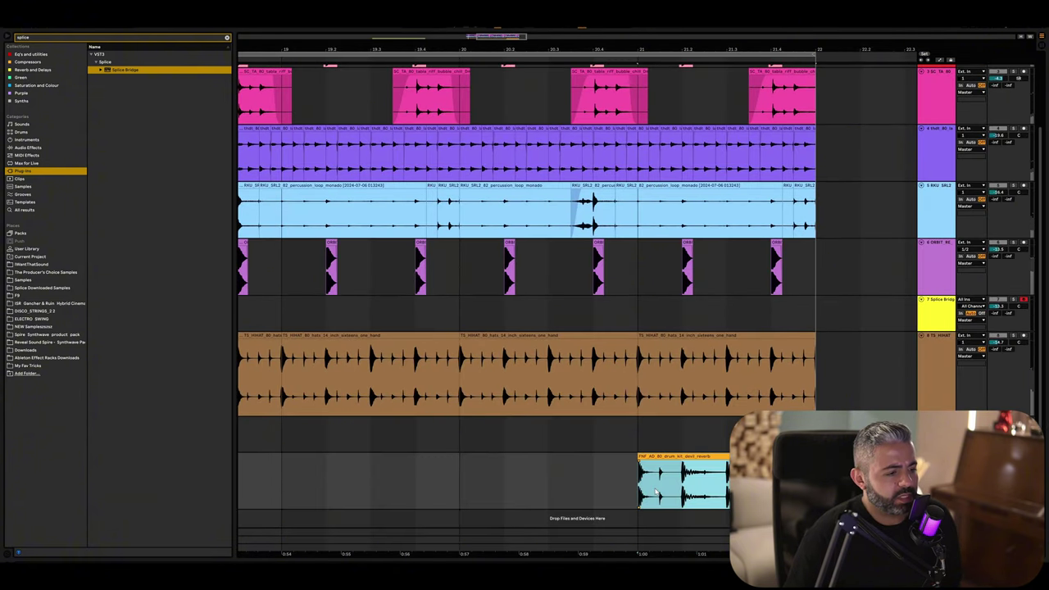
key("plus")
key("plus")
right_click(613, 471)
left_click(634, 459)
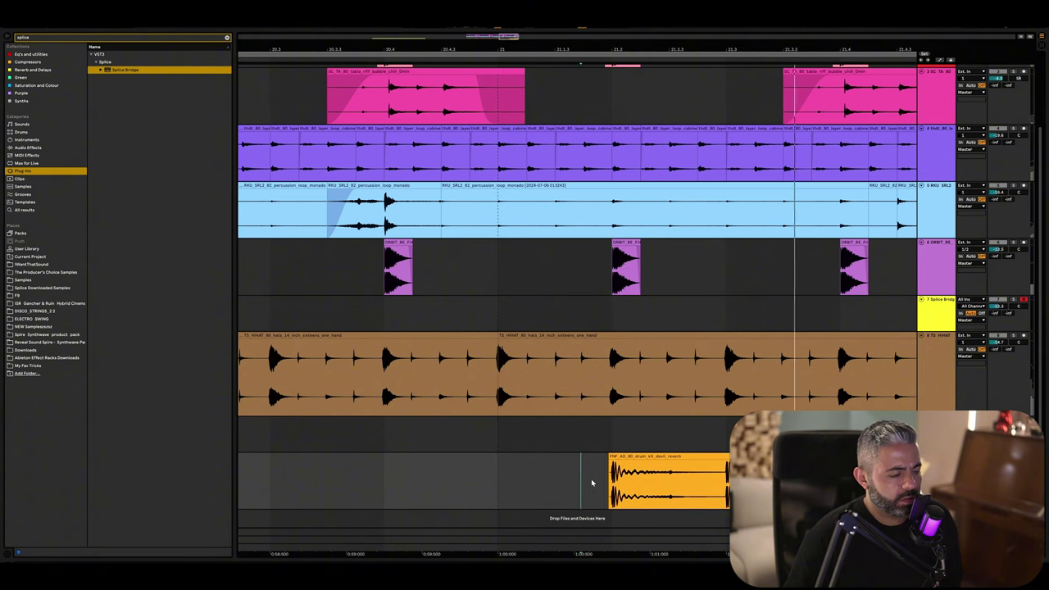
scroll(584, 482, "right", 2)
scroll(574, 303, "right", 3)
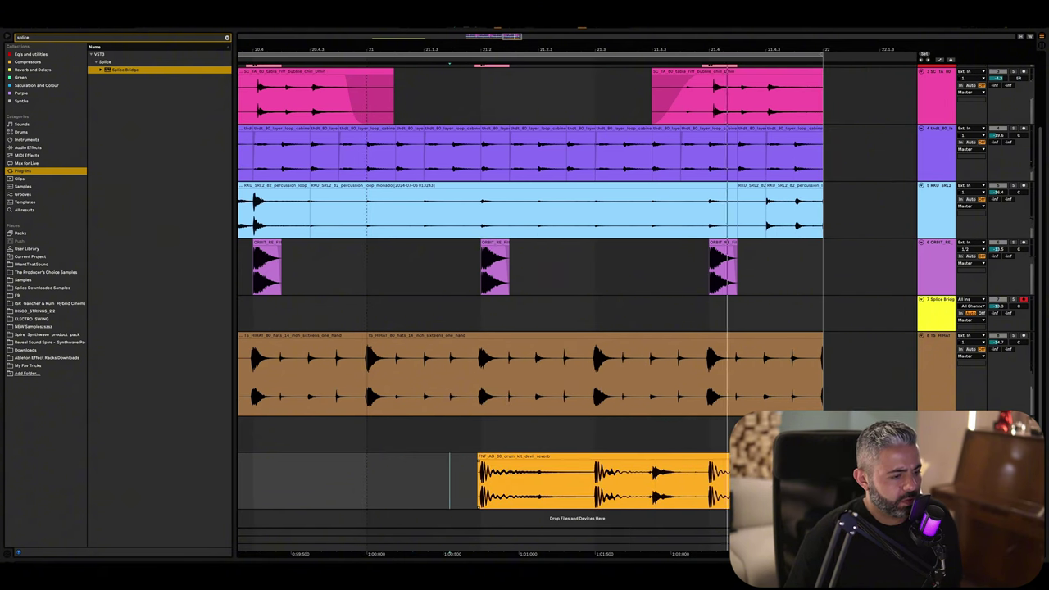
Move the SO_HU_80 drum loop clip from before the arrangement back into it so it starts at bar 18
left_click(492, 480)
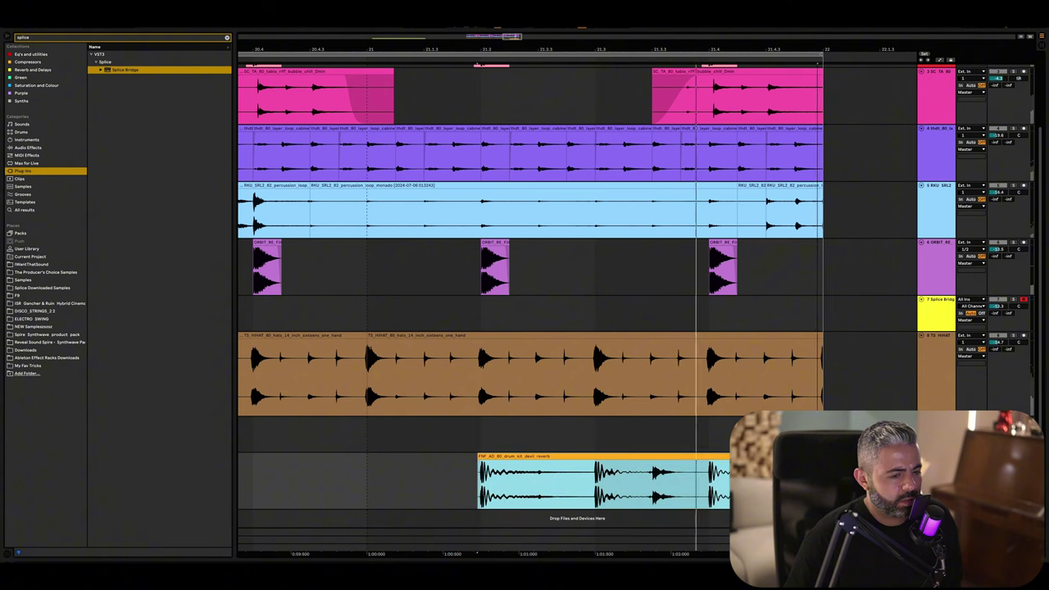
left_click(441, 477)
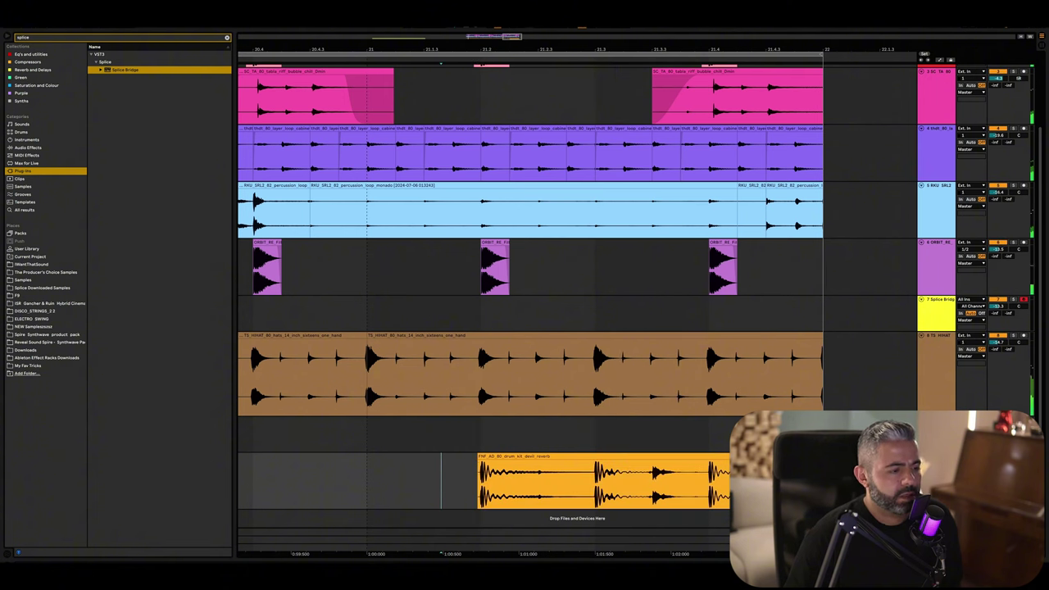
scroll(437, 481, "down", 10)
right_click(428, 475)
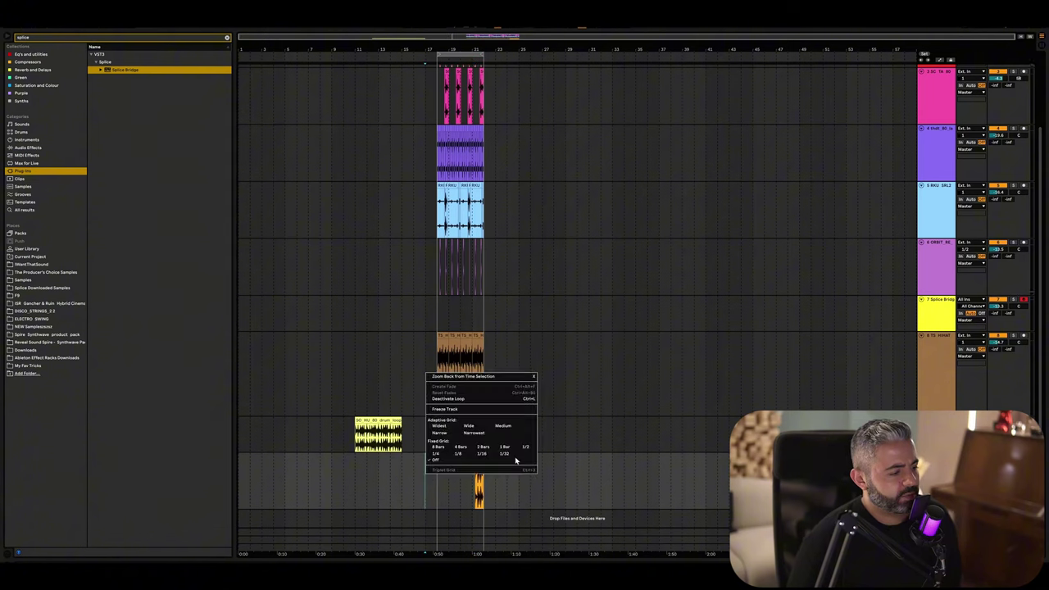
left_click(456, 446)
left_click_drag(370, 418, 441, 419)
scroll(575, 437, "up", 10)
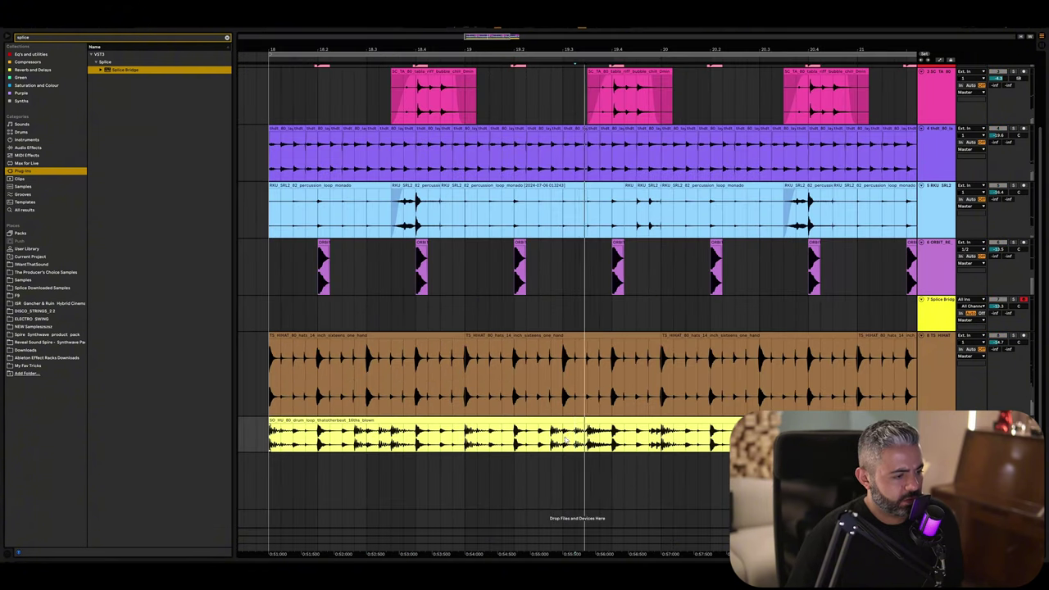
Split the SO_HU_80 drum loop clip and keep only its section from 19.3 to bar 20
left_click_drag(565, 441, 661, 441)
key("space")
key("super+e")
left_click(543, 421)
key("Delete")
left_click(696, 436)
key("Delete")
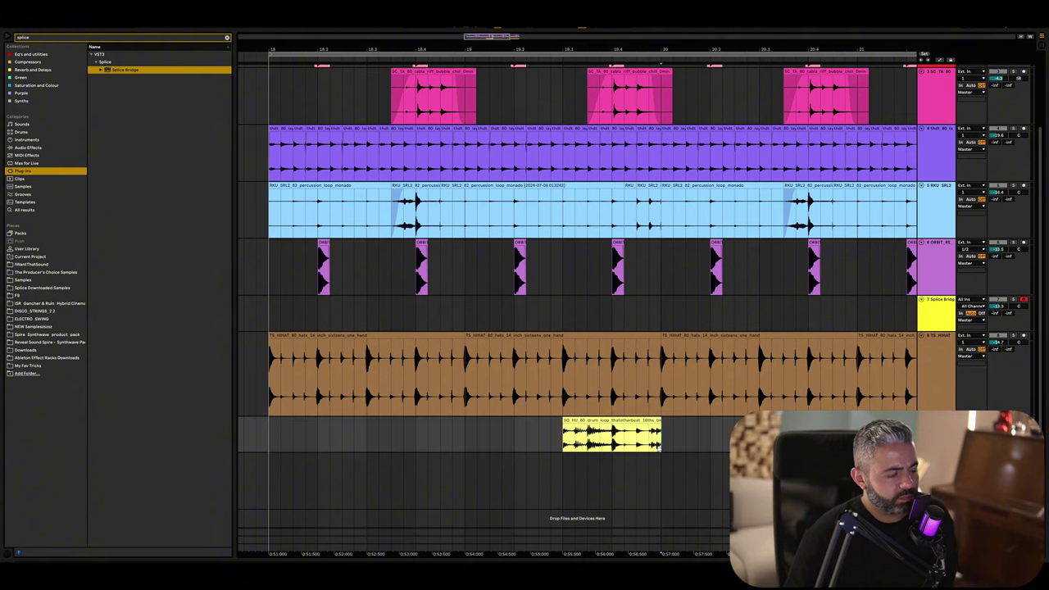
Move the first beat of the remaining drum loop section ahead of bar 18 and trim the rest to start at 19.4.2
scroll(660, 448, "down", 3)
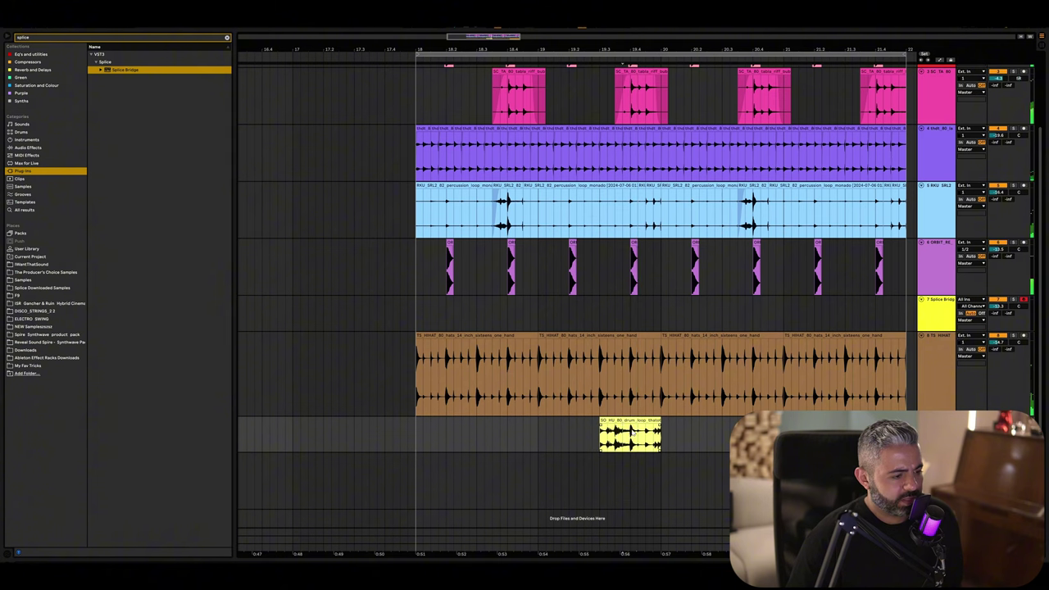
left_click_drag(642, 420, 382, 425)
left_click_drag(630, 421, 662, 421)
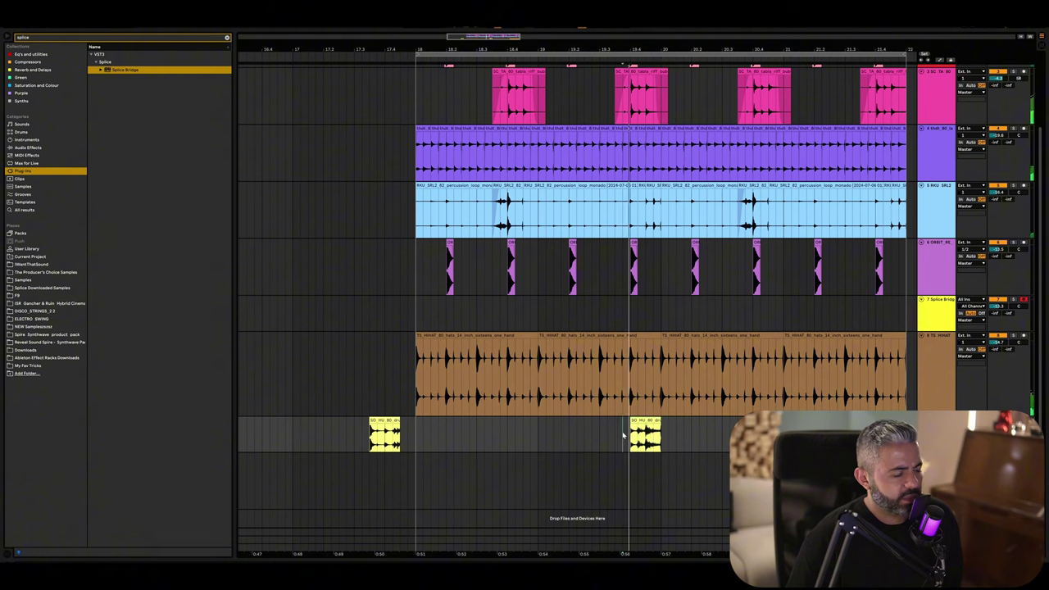
left_click_drag(631, 426, 638, 426)
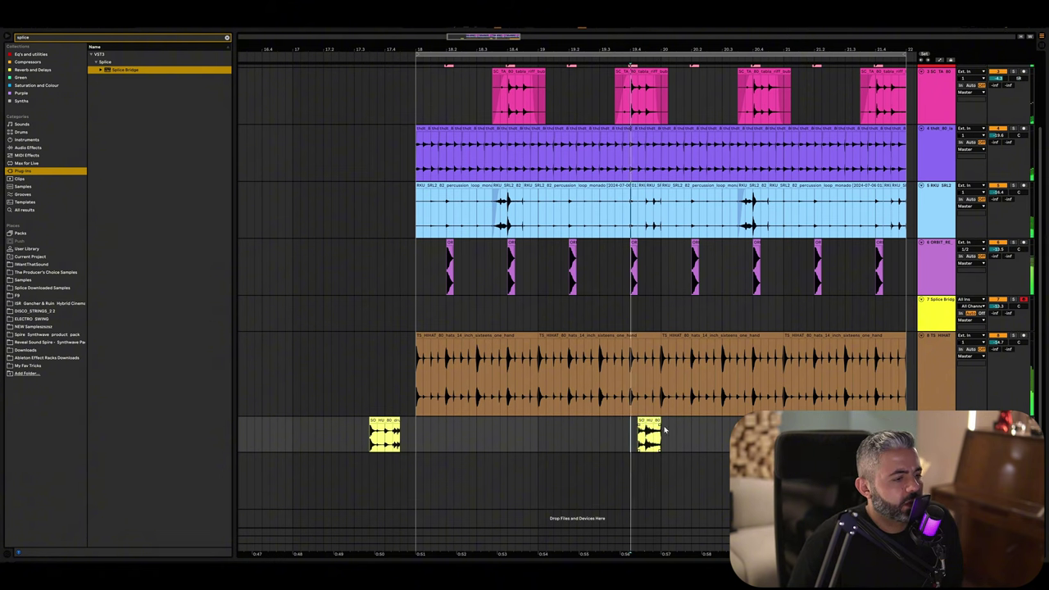
key("space")
key("space")
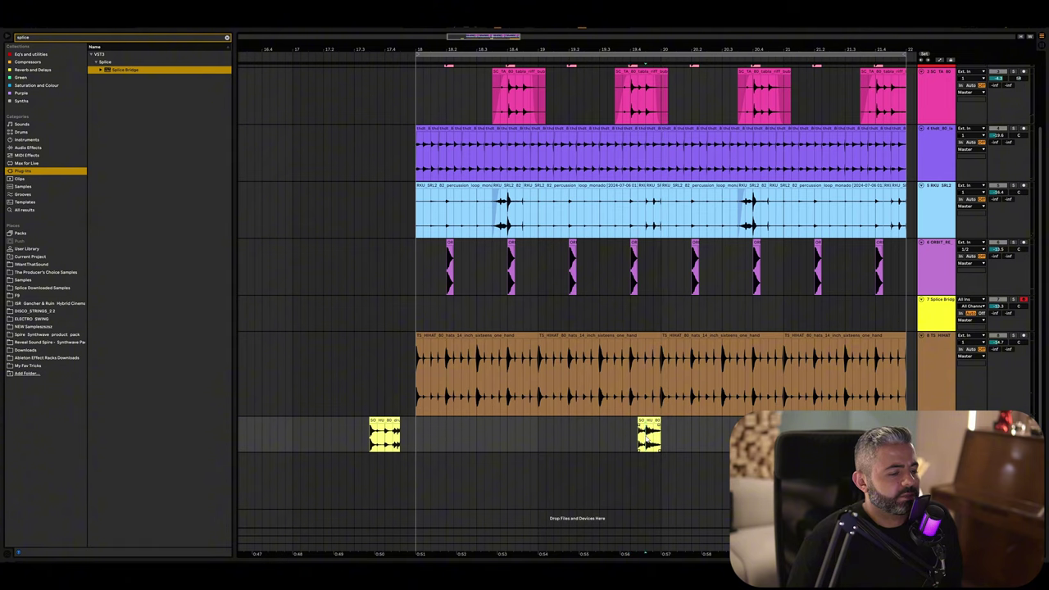
Duplicate the drum loop track, keeping the 19.4.2 fill on the original and the fragment before bar 18 on the copy
scroll(647, 440, "up", 2)
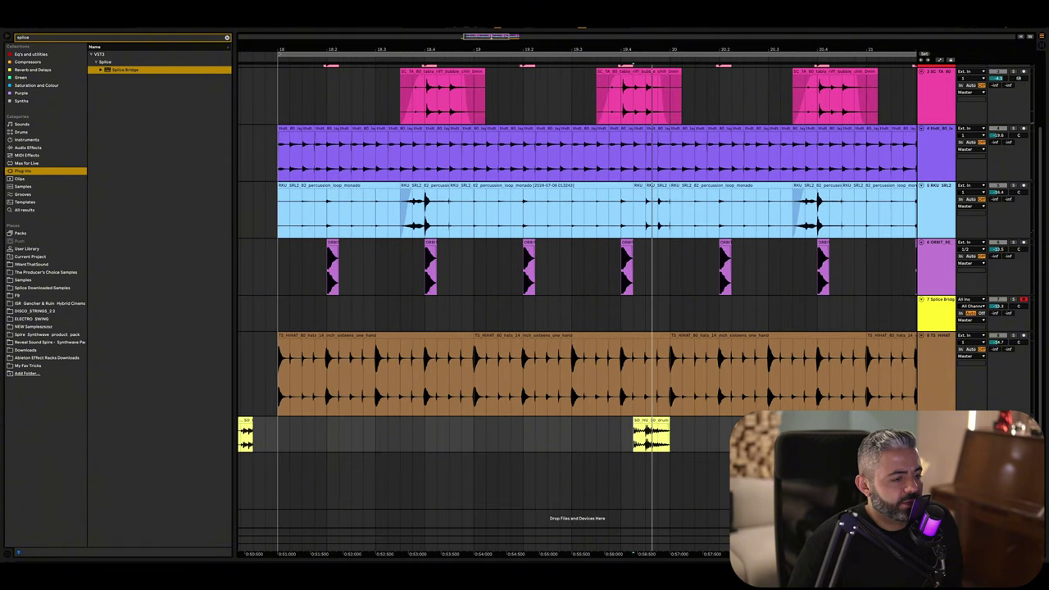
key("ctrl+d")
key("Delete")
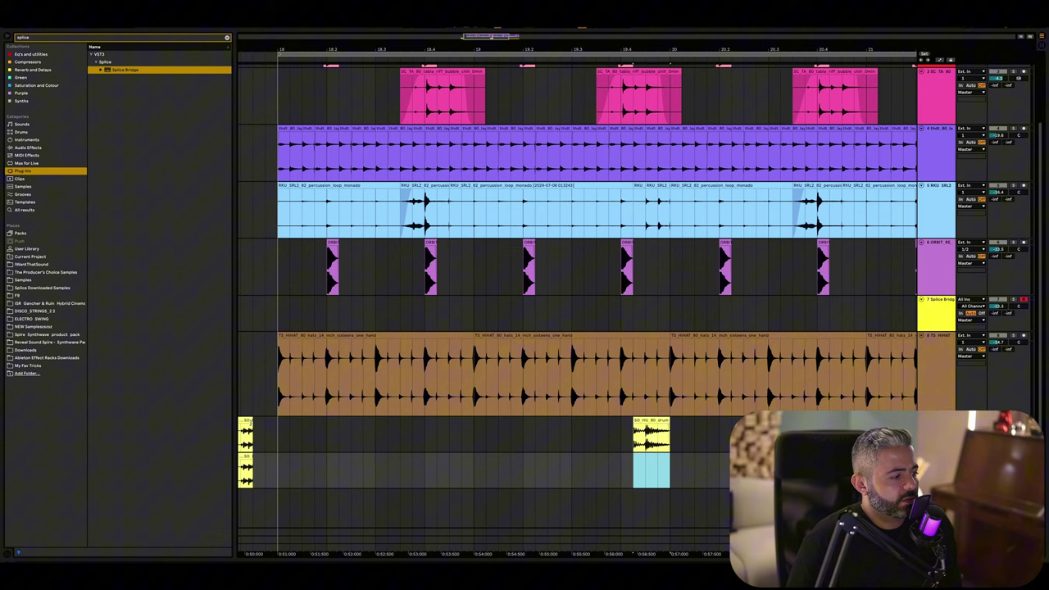
left_click(246, 421)
key("Delete")
Add EQ Eight to the original drum loop track, with a low cut and a high boost around 4.45 kHz
key("space")
double_click(937, 426)
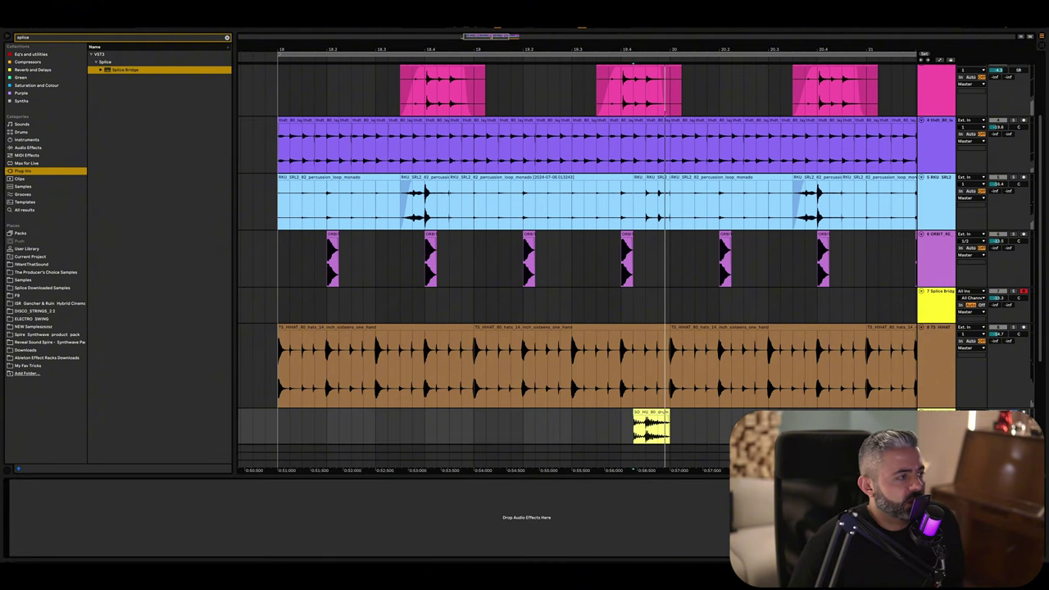
left_click(226, 37)
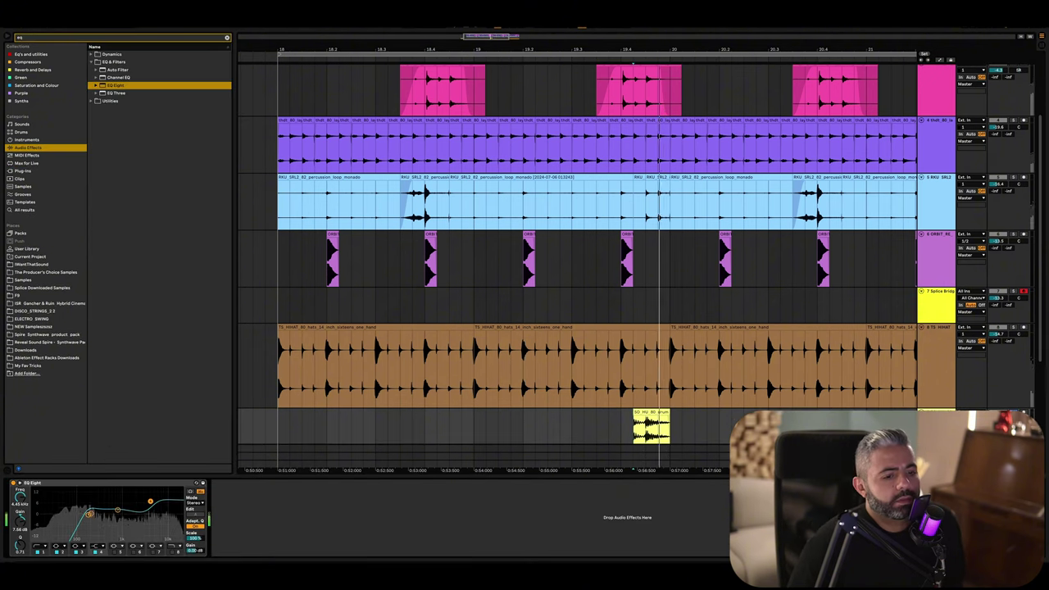
Move the copied track's fragment to end at bar 19, deactivate all but its last sixteenth and copy that hit to 20.4.4
scroll(503, 417, "down", 1)
scroll(503, 417, "down", 2)
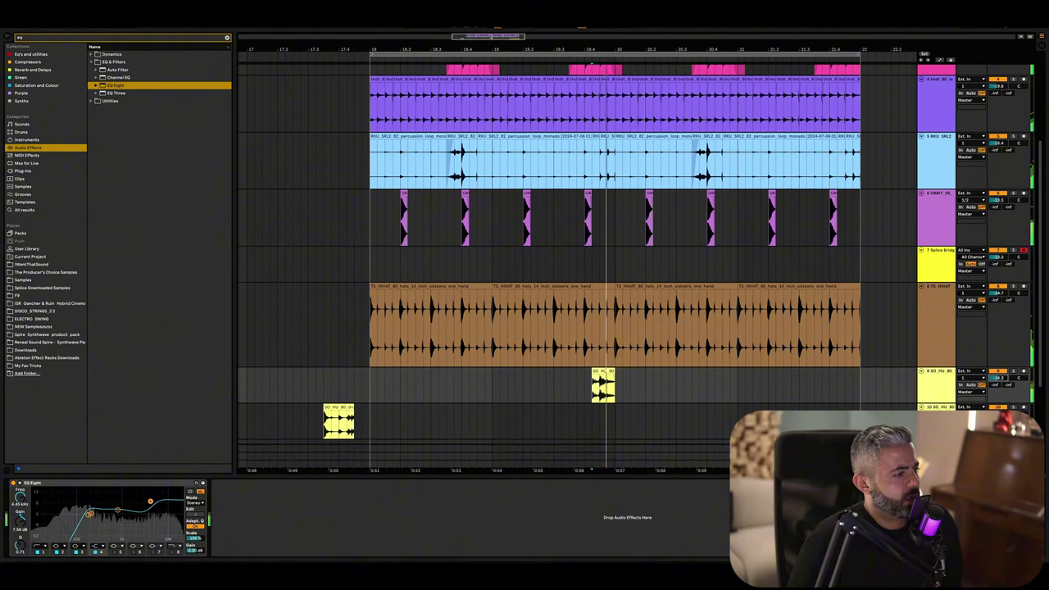
key("space")
scroll(602, 414, "down", 1)
left_click_drag(344, 384, 428, 386)
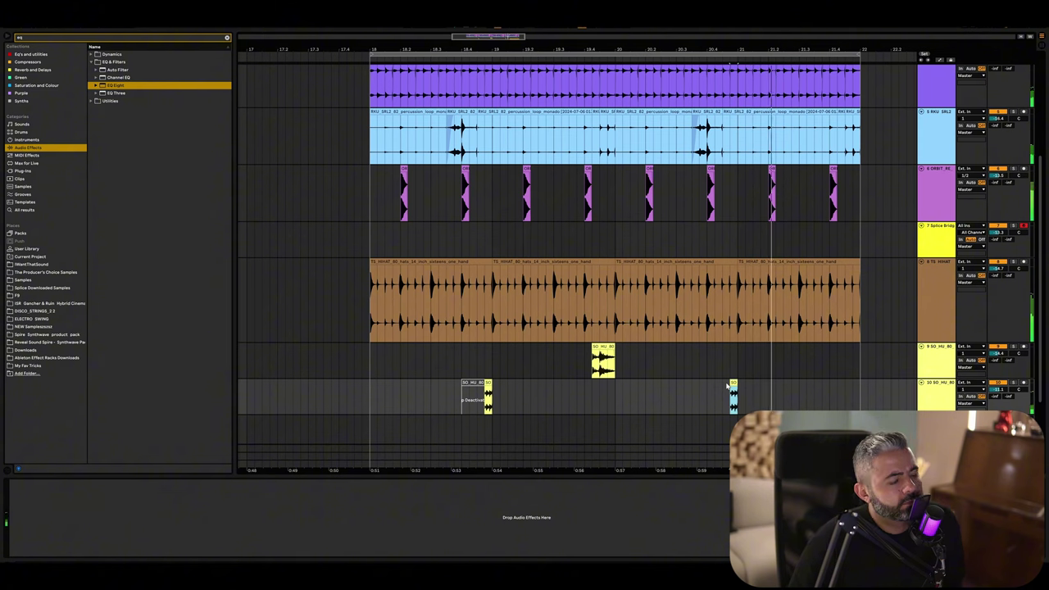
Delete the 19.4.2 fill on track 9 and copy the sixteenth hit to the ends of bars 19 and 21
left_click(612, 361)
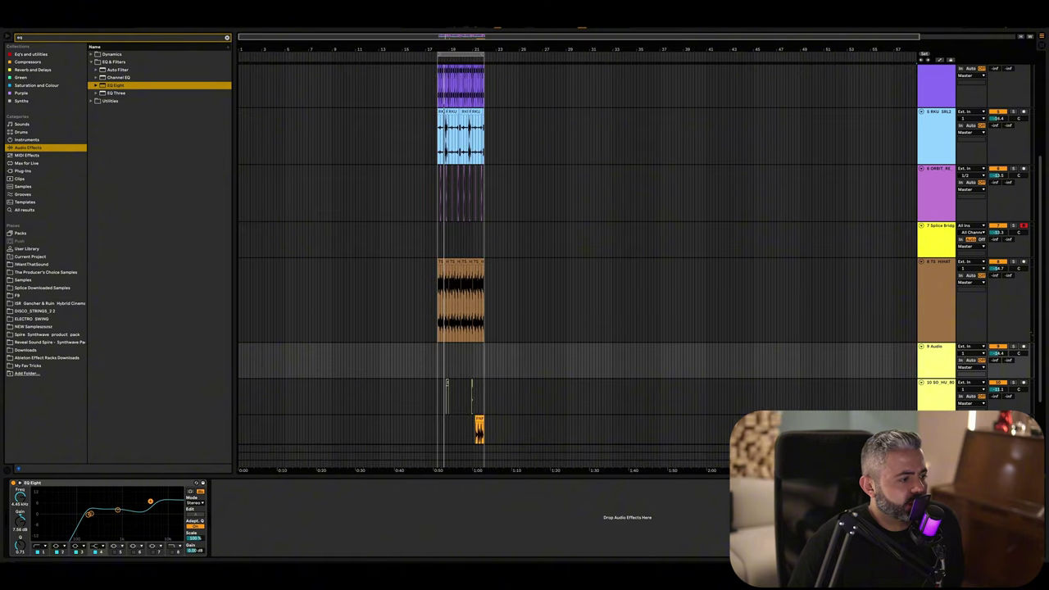
left_click(417, 368)
scroll(417, 368, "up", 5)
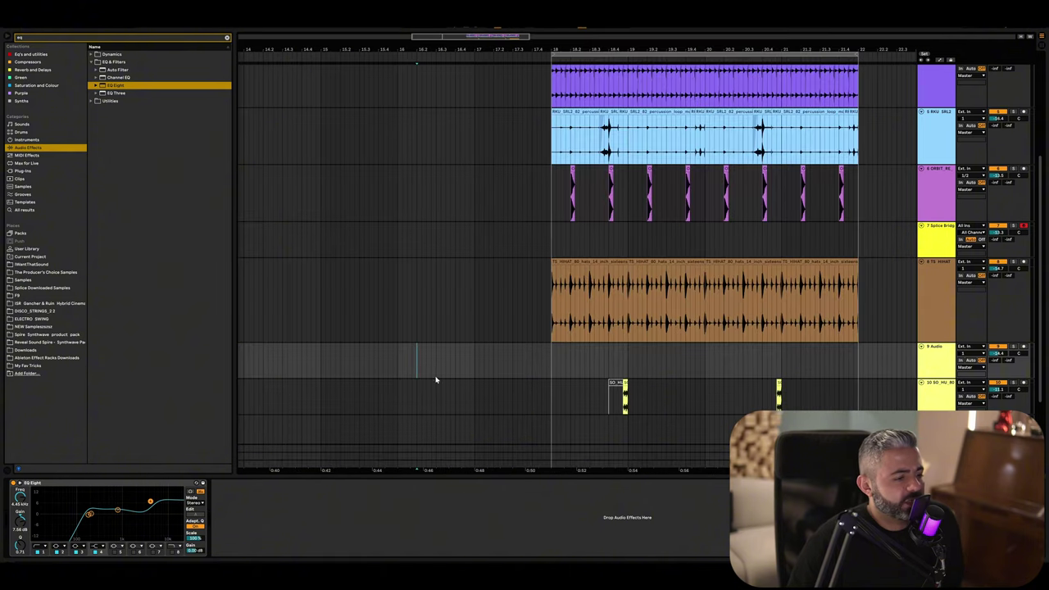
scroll(578, 364, "right", 2)
left_click(527, 383)
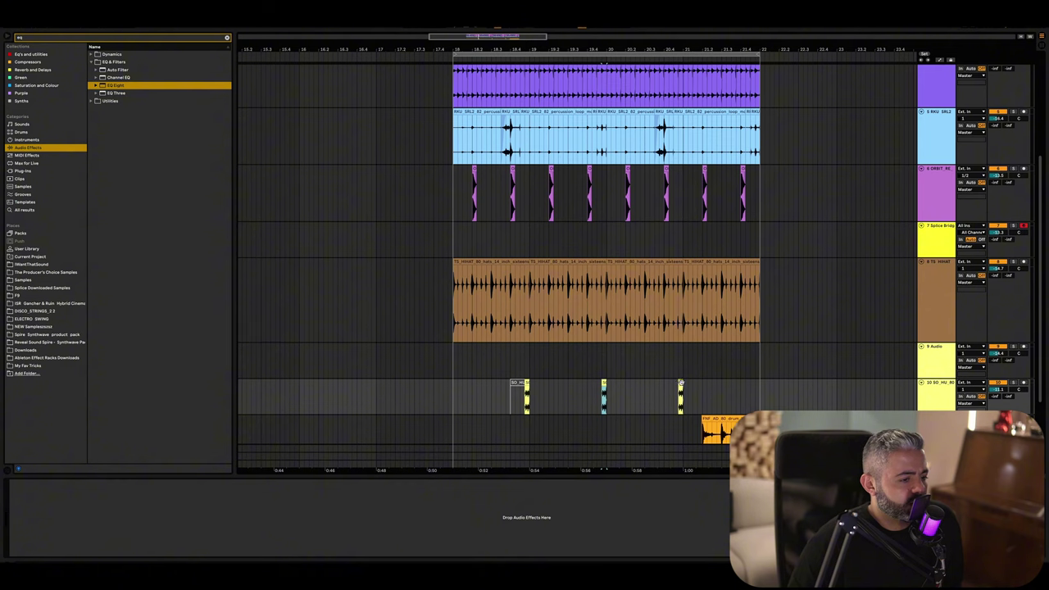
left_click_drag(670, 384, 755, 386)
left_click(708, 384)
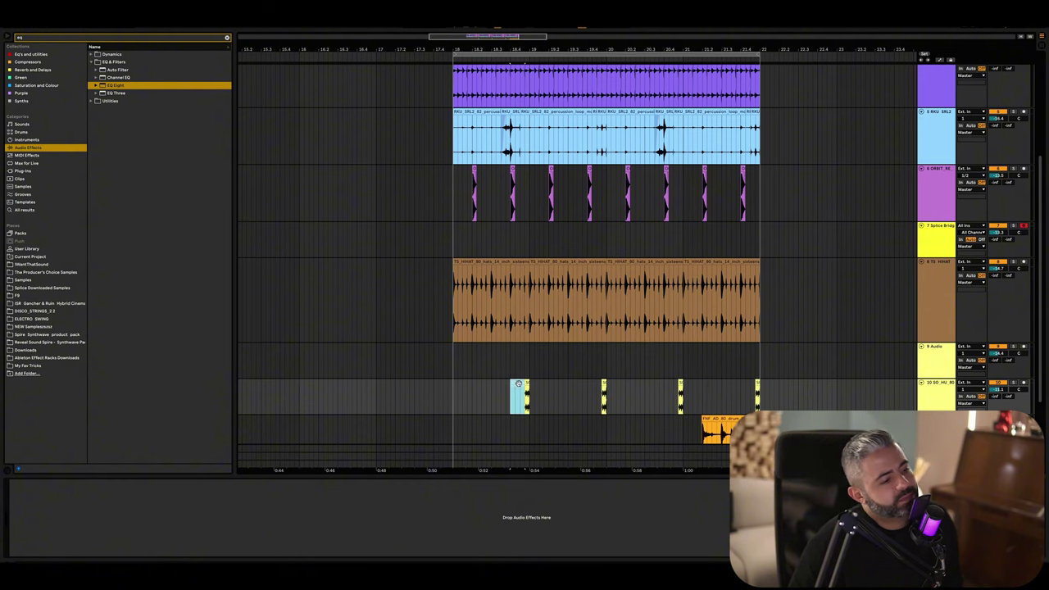
Delete the deactivated segment before the first sixteenth hit and the empty audio track 9
scroll(718, 364, "down", 2)
right_click(930, 316)
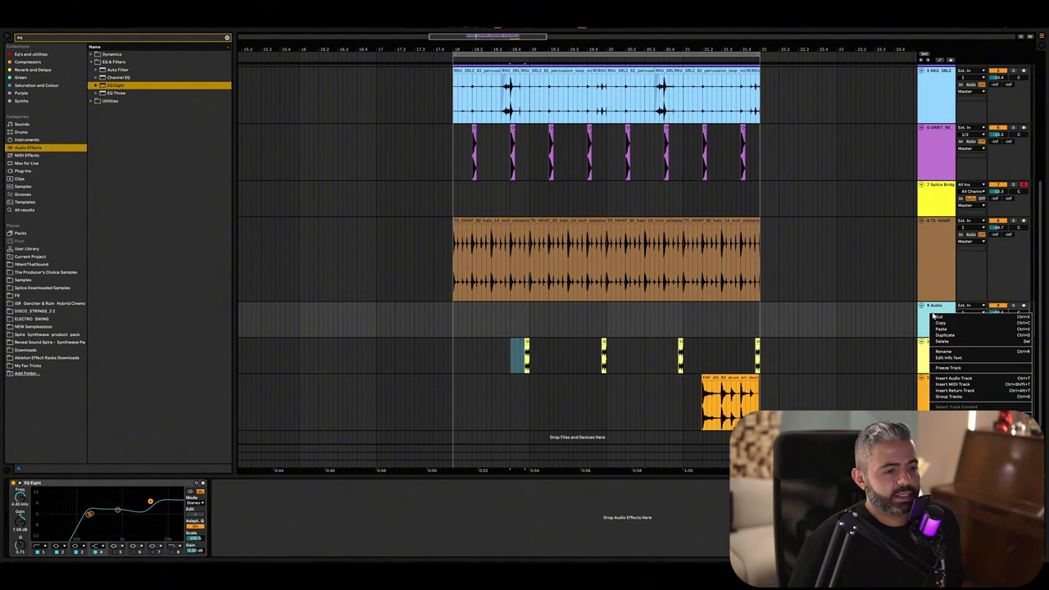
left_click(943, 341)
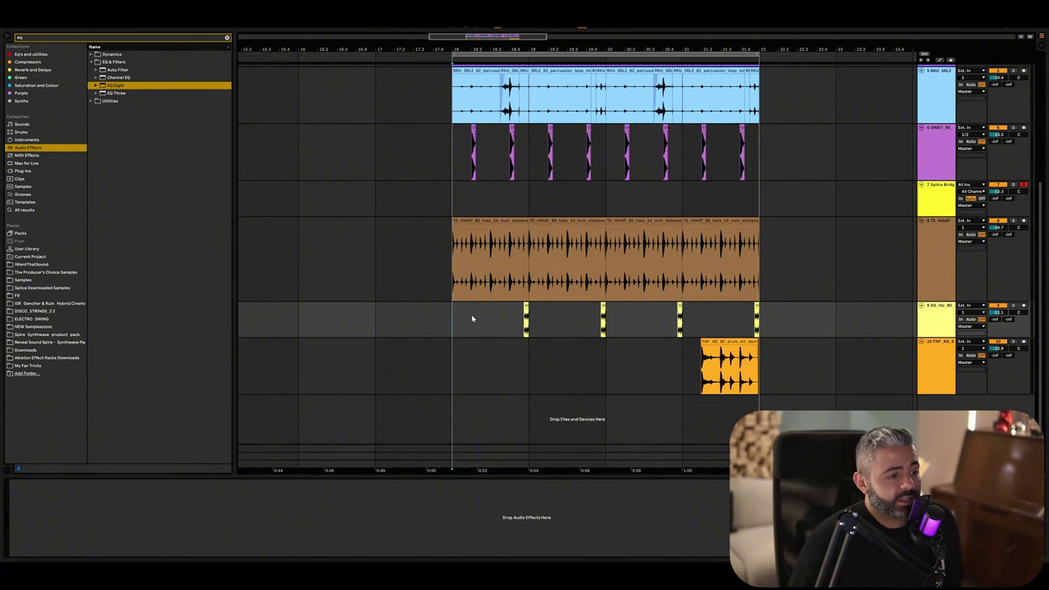
Set the fixed grid to 1/16 and adjust the SO_HU_80 track's volume while the loop plays
scroll(473, 319, "up", 1)
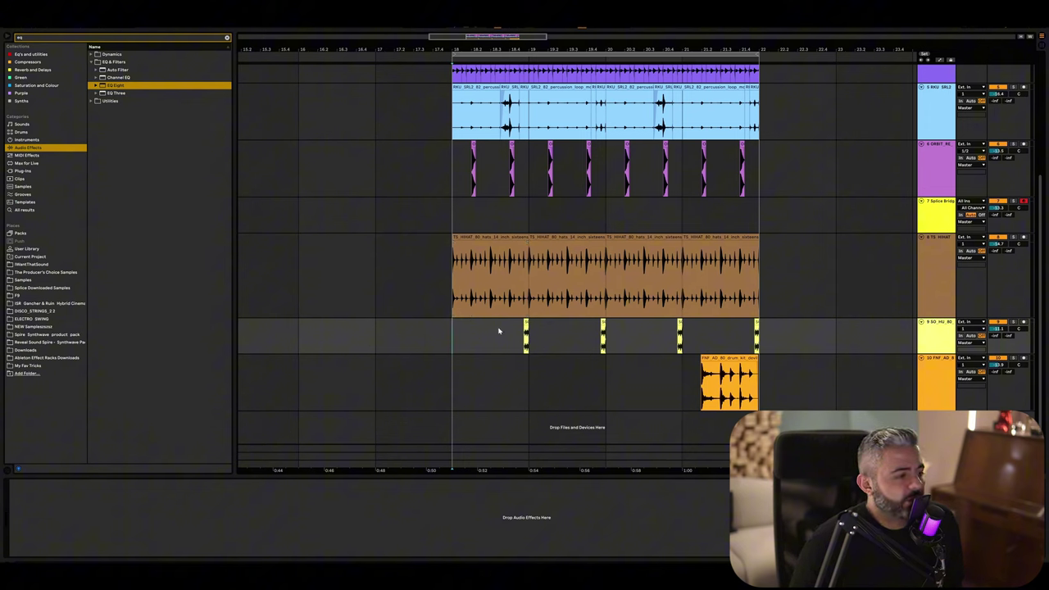
right_click(499, 330)
left_click(561, 417)
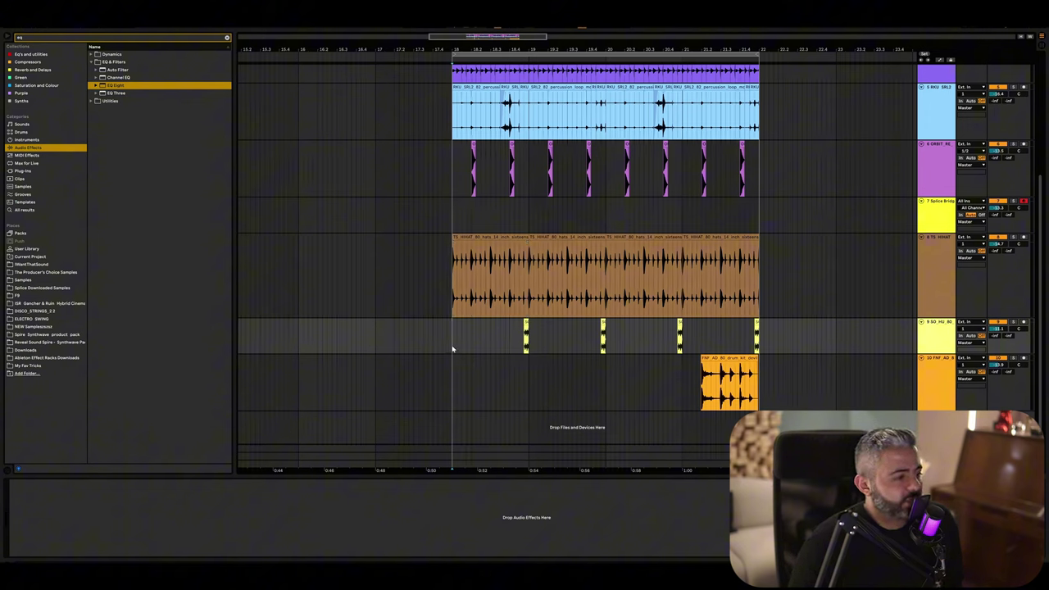
key("space")
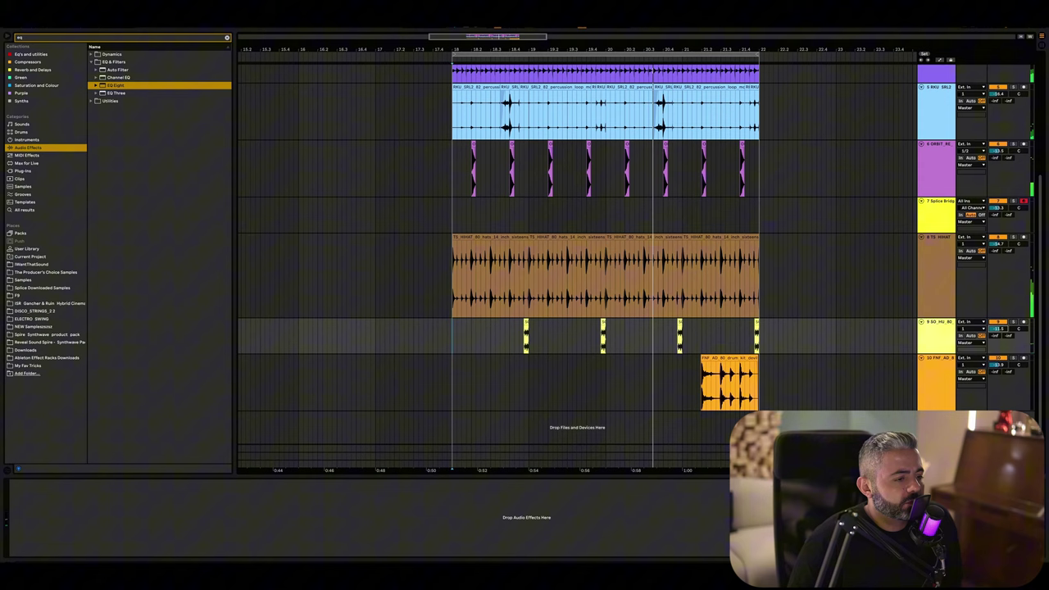
left_click_drag(998, 329, 999, 331)
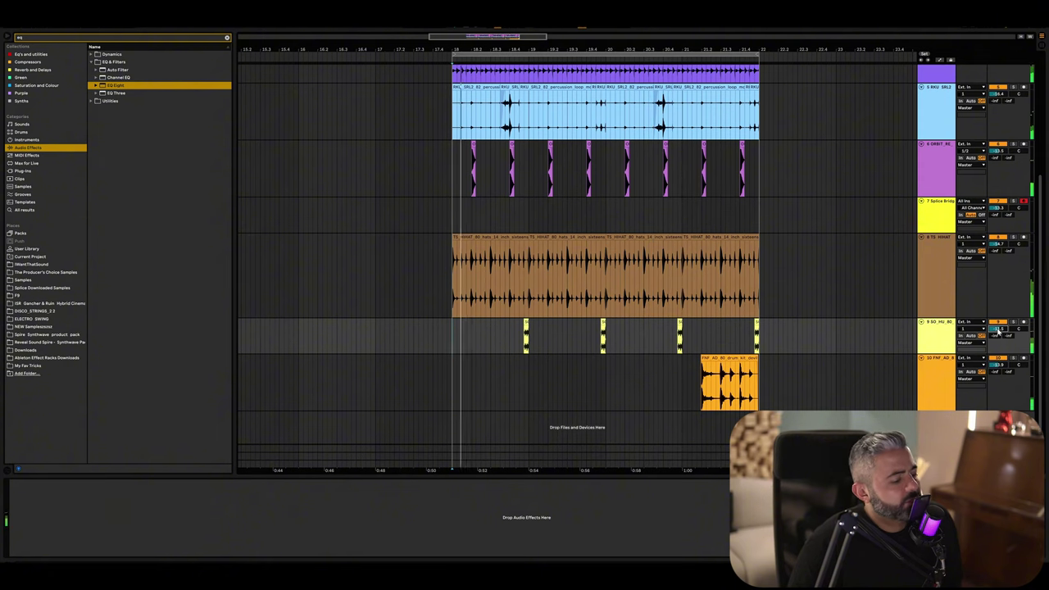
Switch to Splice, clear the drums and experimental filters, and try the melody tag within 75–85 BPM
left_click(190, 574)
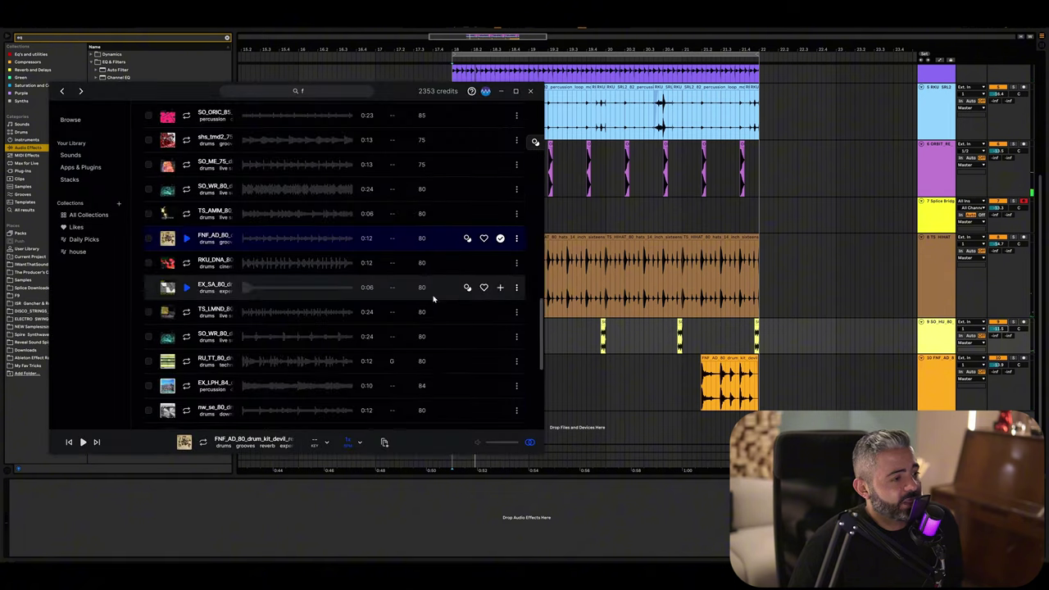
scroll(485, 254, "up", 4)
left_click_drag(541, 286, 564, 97)
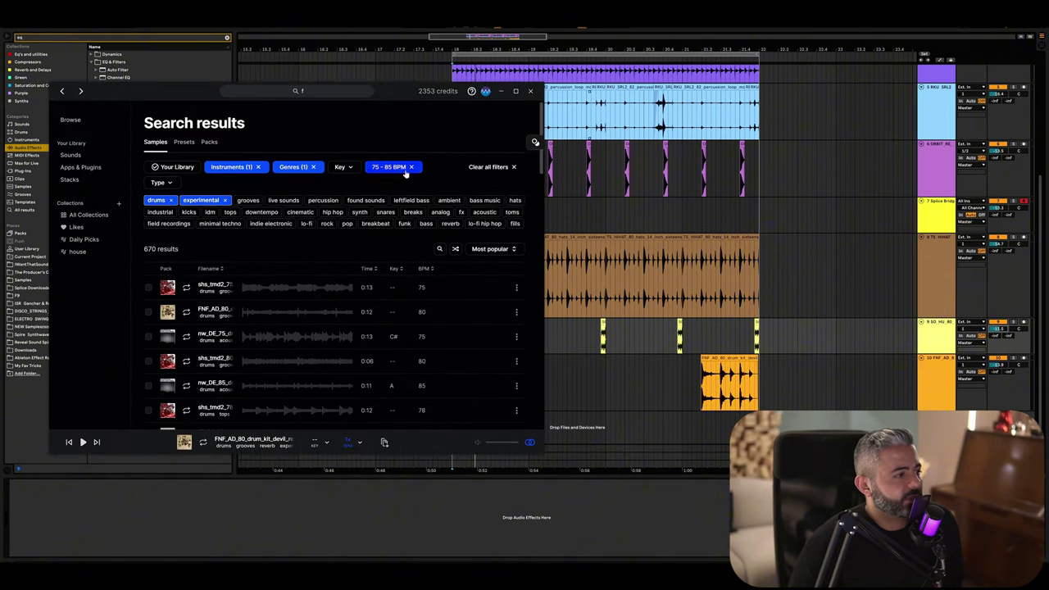
left_click(227, 201)
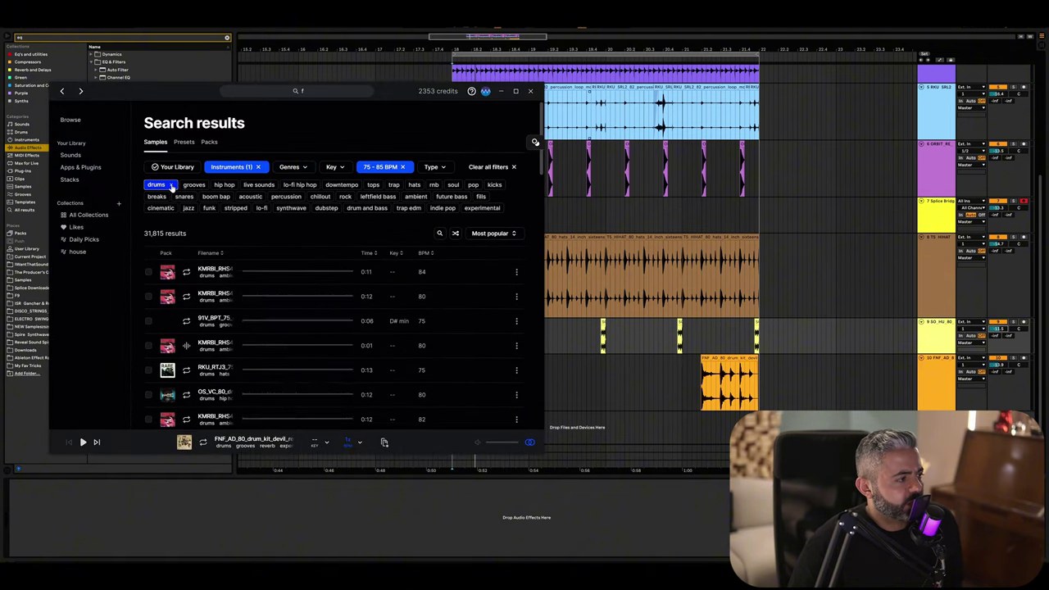
left_click(173, 185)
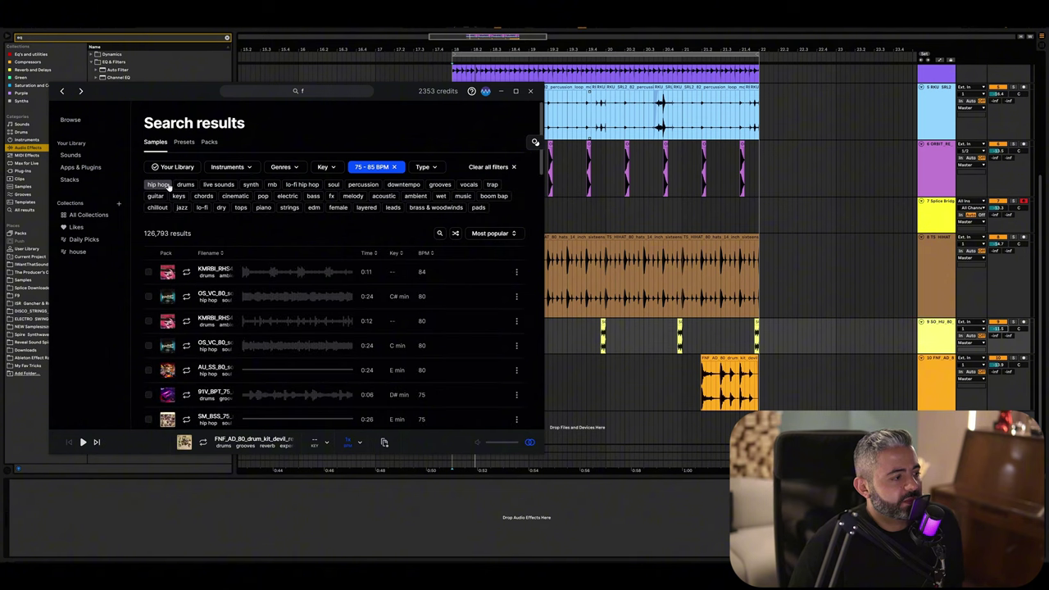
left_click(167, 185)
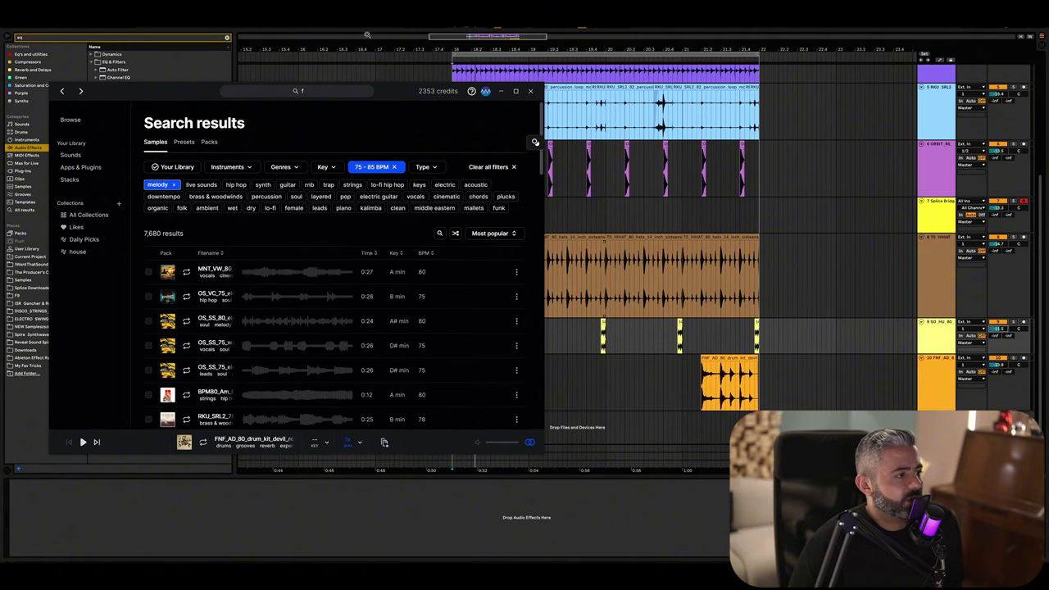
Return to the Ableton Live arrangement and set its fixed grid to 1 Bar
left_click_drag(397, 97, 766, 301)
right_click(399, 195)
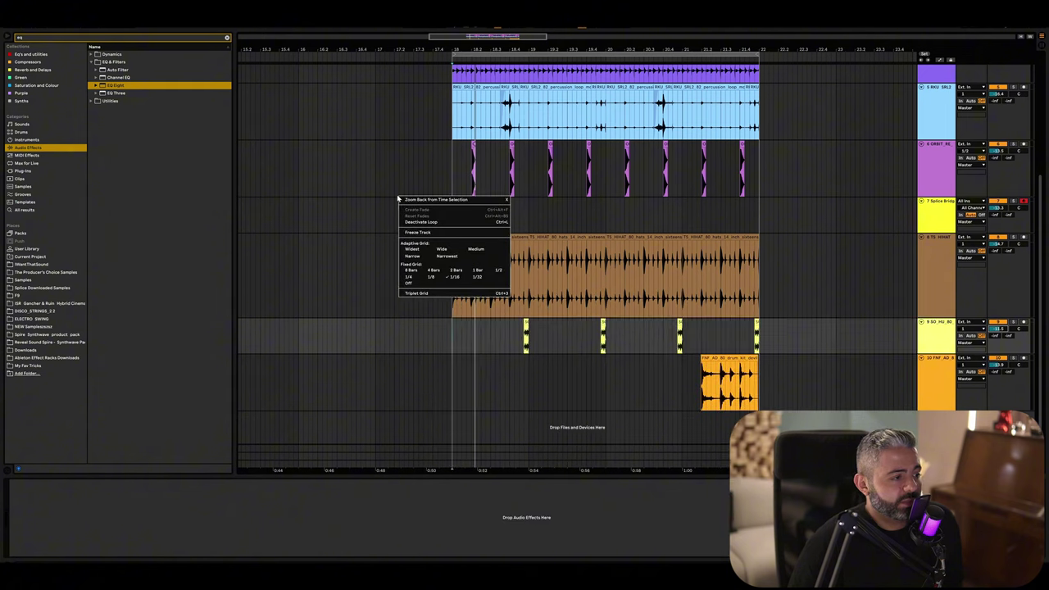
left_click(470, 270)
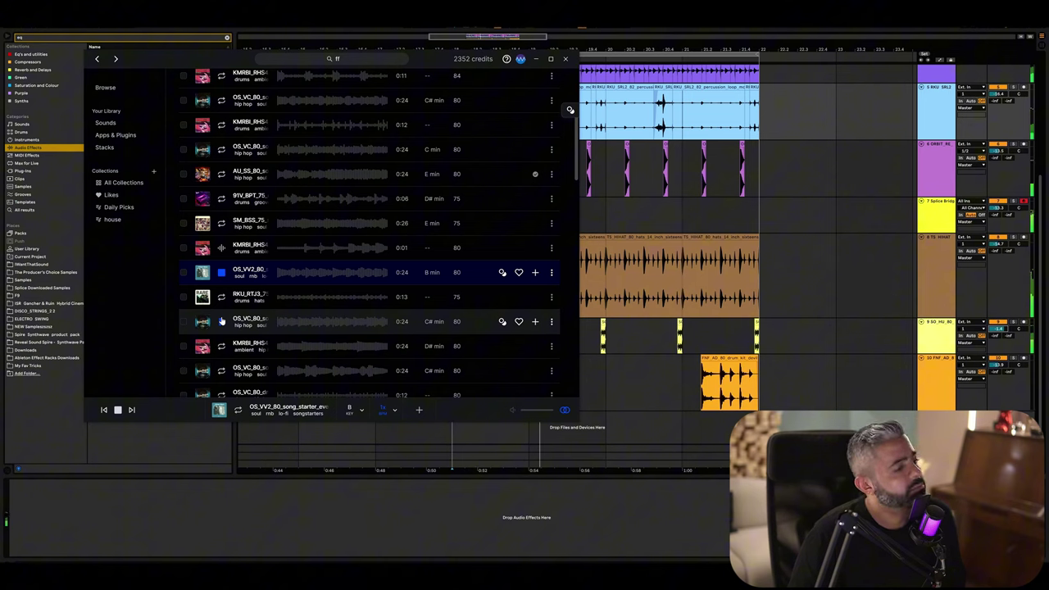
Add the OS_VV2_80_song_starter_evening_Bm sample from Splice to the library and place it on a new track at bar 22
left_click(535, 272)
scroll(274, 279, "down", 1)
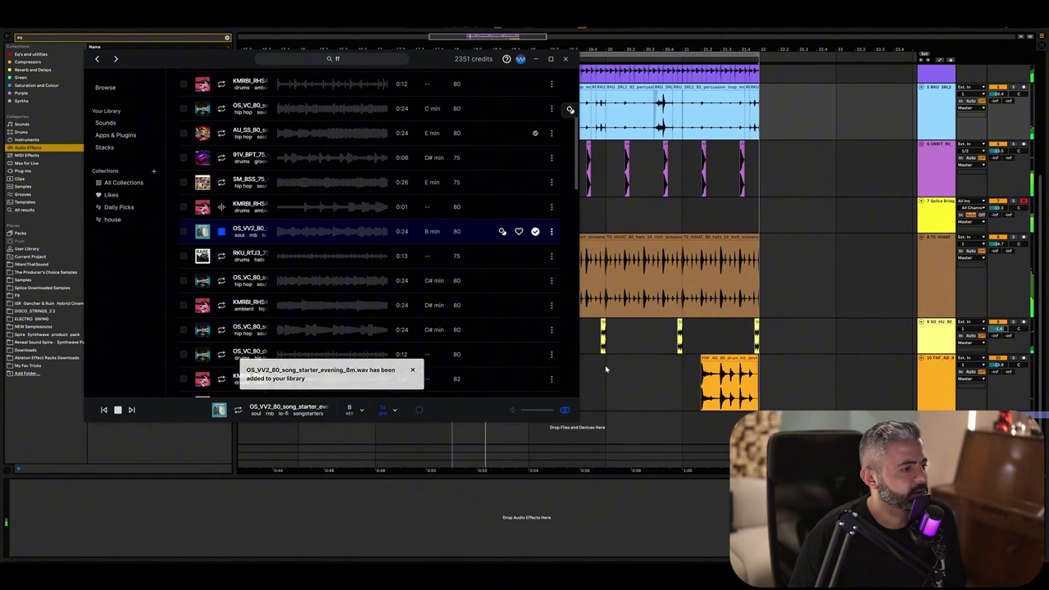
scroll(409, 292, "up", 3)
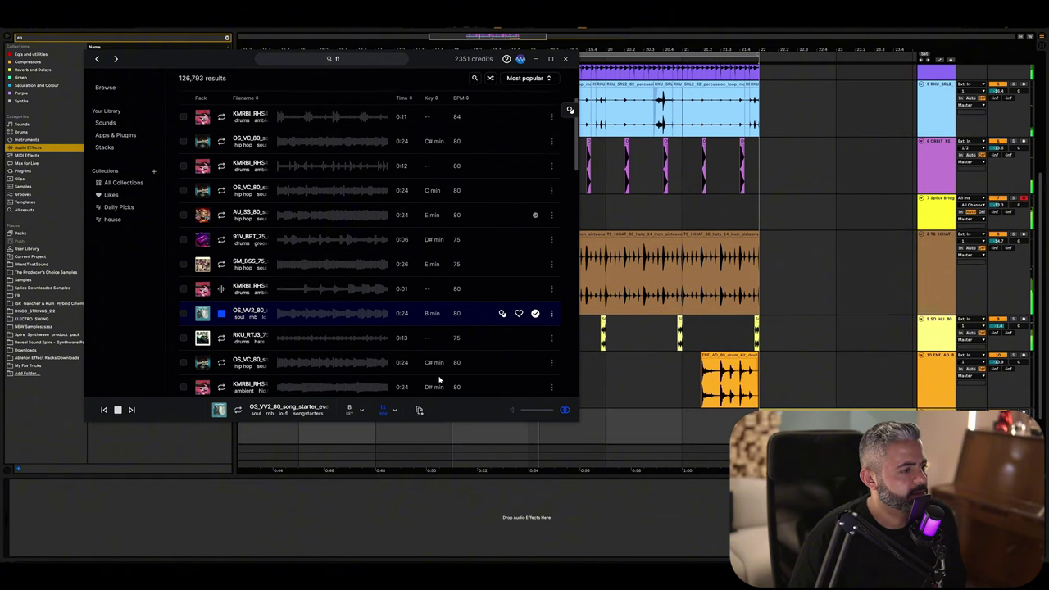
scroll(747, 246, "down", 1)
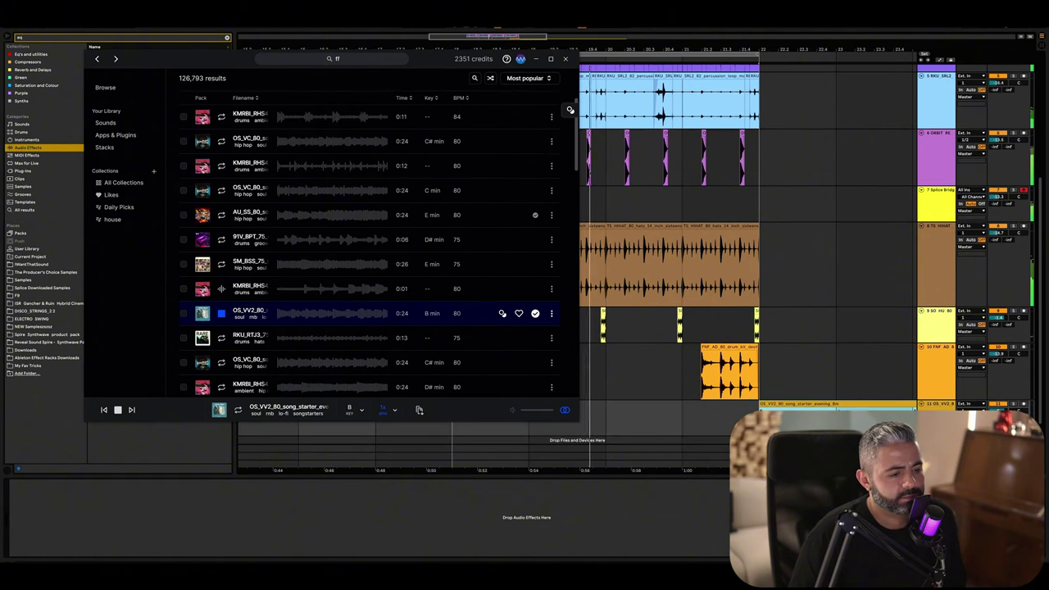
Close Splice, move the OS_VV2_80_song_starter_evening_Bm clip to bar 18 under the drum loops, and play it with them
scroll(747, 245, "down", 3)
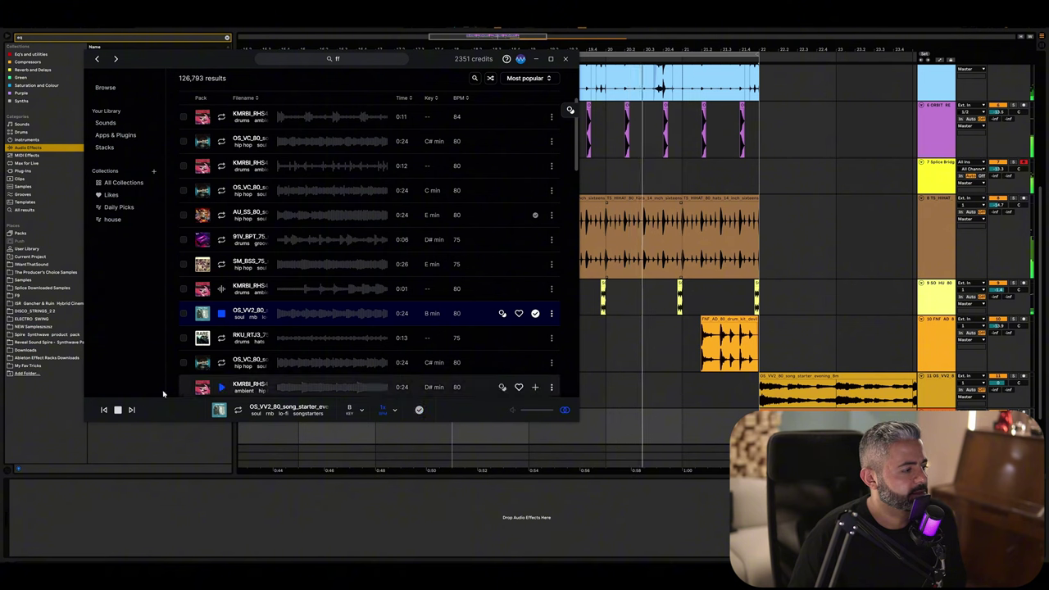
left_click(564, 59)
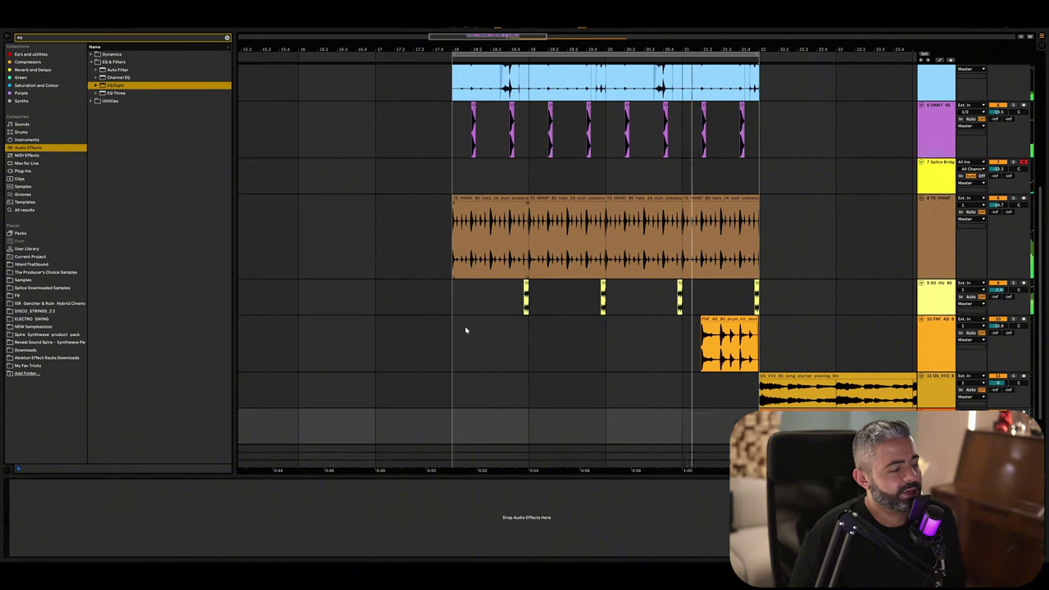
left_click(465, 328)
key("minus")
scroll(466, 331, "right", 2)
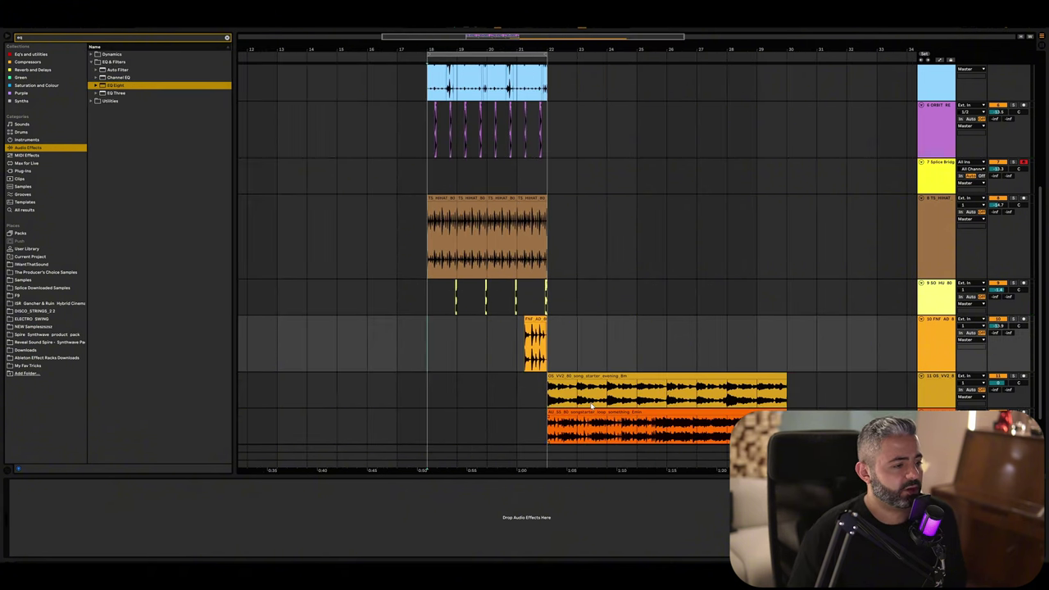
left_click_drag(603, 385, 482, 385)
key("space")
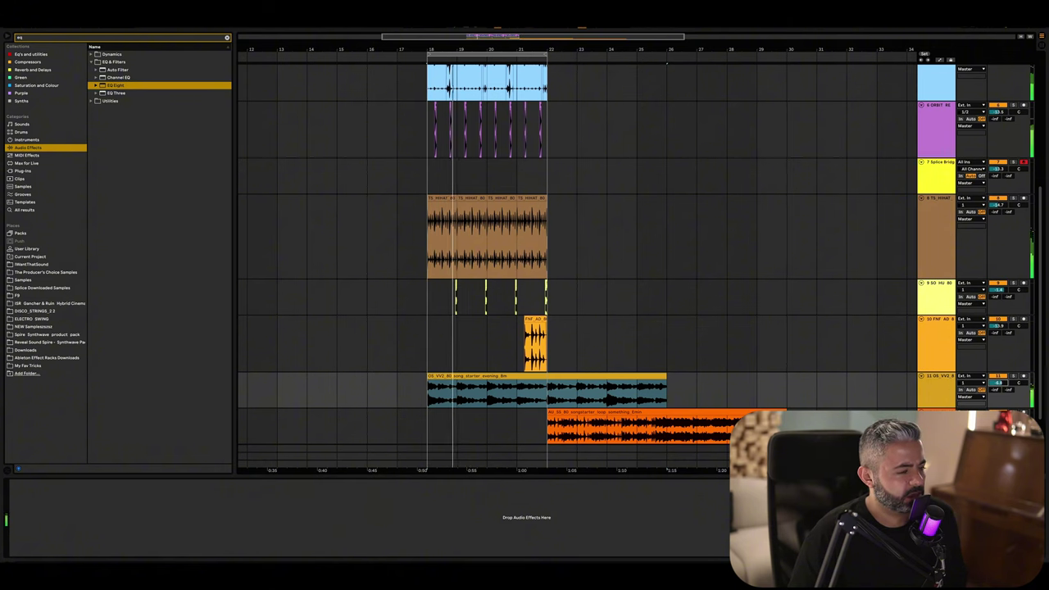
Fold and unfold all tracks, reduce their heights to fit the arrangement in view, and play the loop
left_click(921, 166)
left_click(921, 163, "alt")
left_click(419, 132)
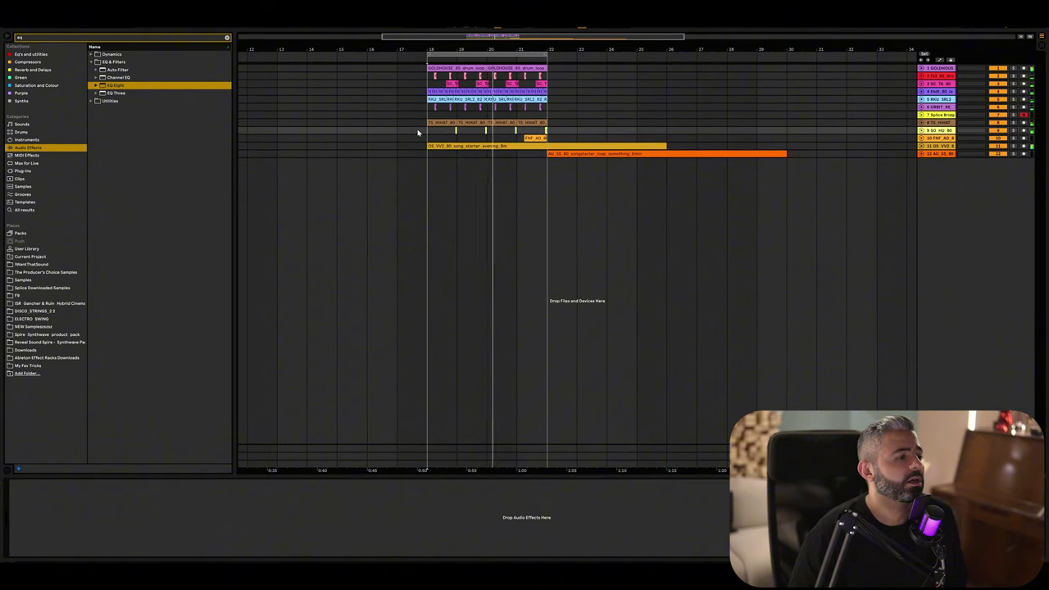
key("plus")
left_click(922, 72, "alt")
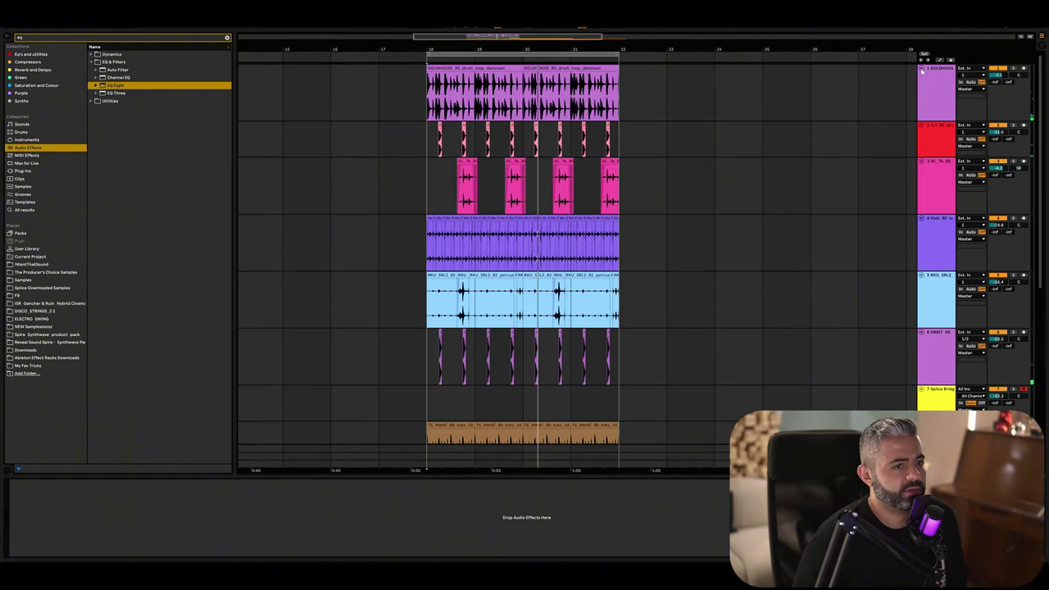
scroll(786, 246, "down", 3)
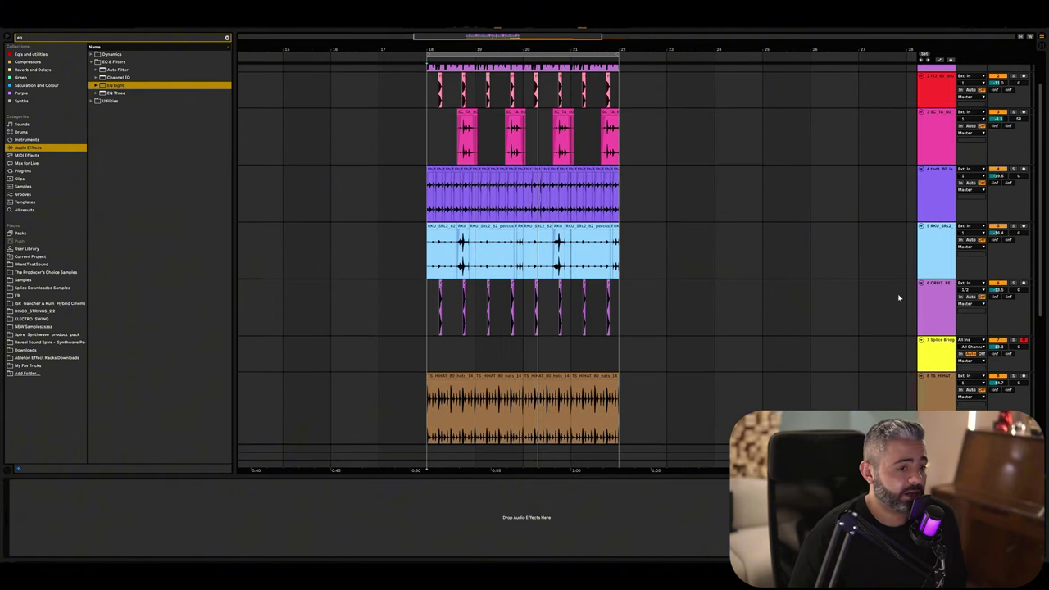
left_click_drag(934, 336, 933, 313)
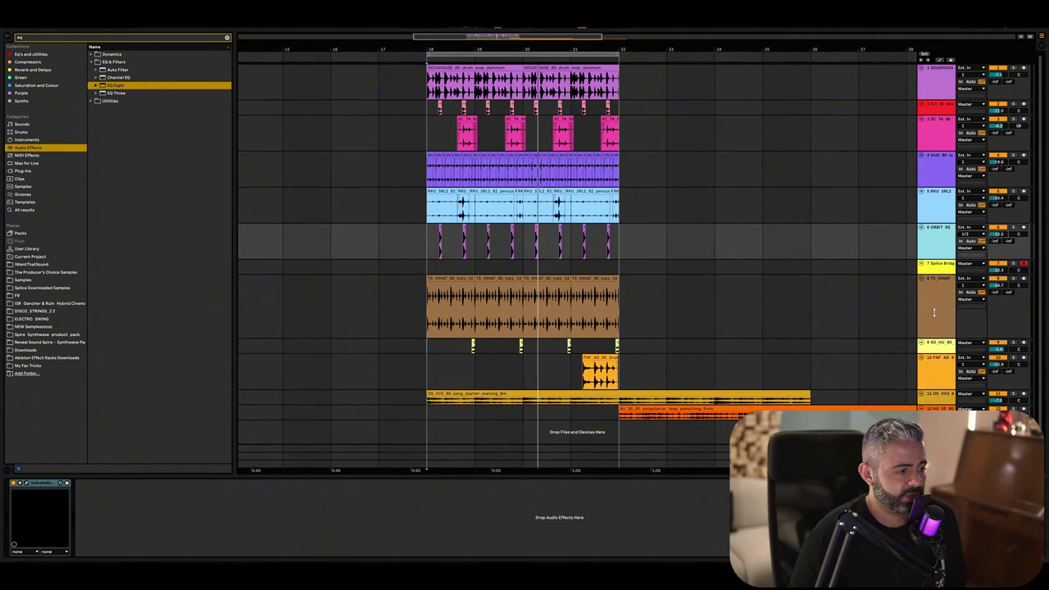
left_click(427, 221)
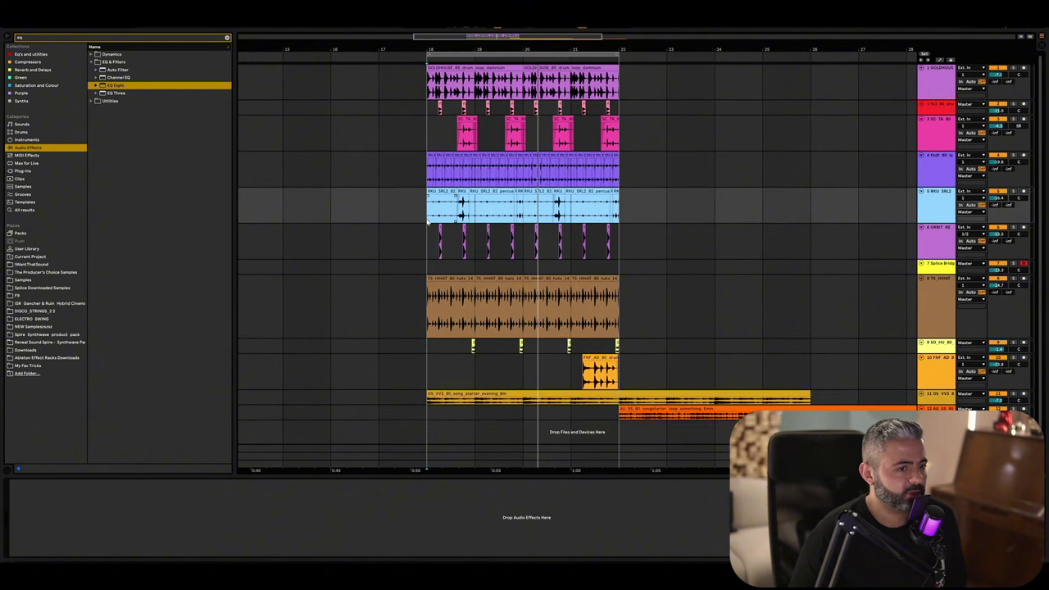
left_click(415, 159)
key("space")
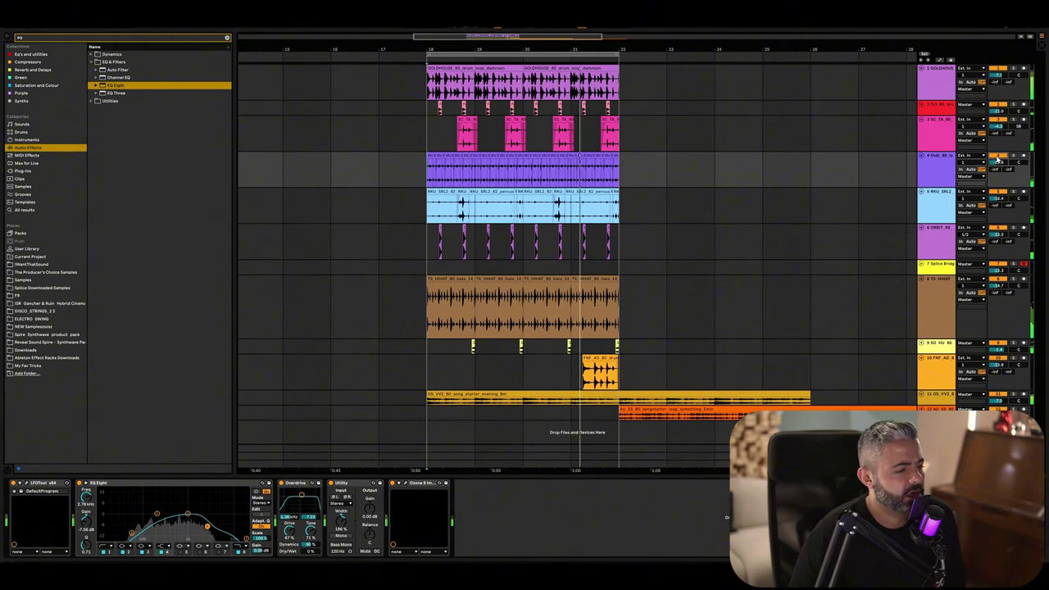
Delete the OS_VV2_80 song starter clip, move the AU_SS_80_songstarter_loop_something_Emin clip to bar 18, and play it
left_click(600, 394)
key("space")
key("Delete")
left_click_drag(661, 409, 468, 414)
key("space")
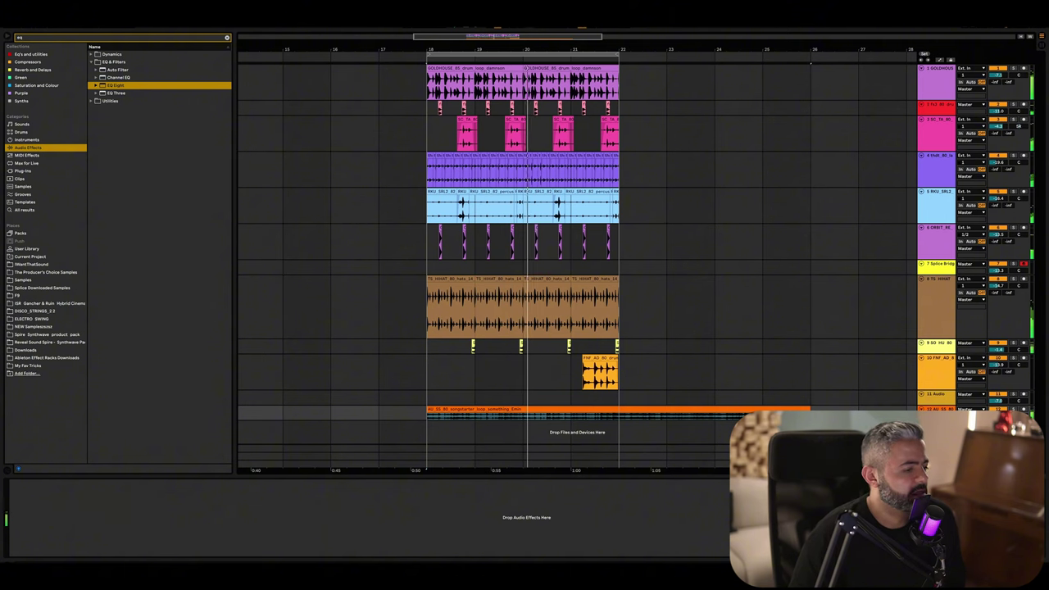
Duplicate the drum clips from bars 18–22 to bar 22 and extend the loop region to bar 26
left_click_drag(623, 72, 426, 375)
key("ctrl+d")
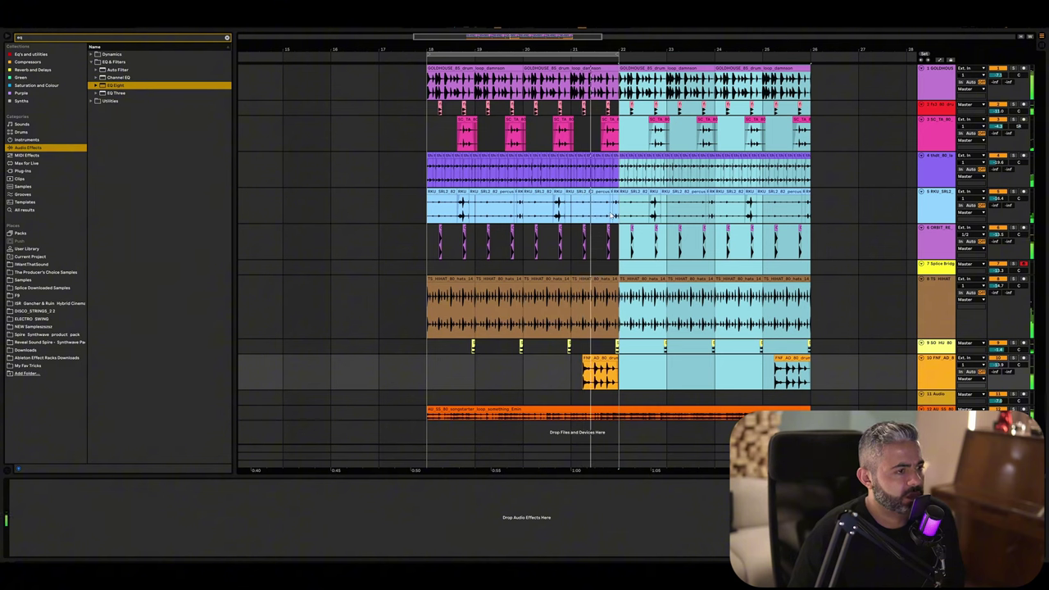
left_click_drag(617, 55, 807, 57)
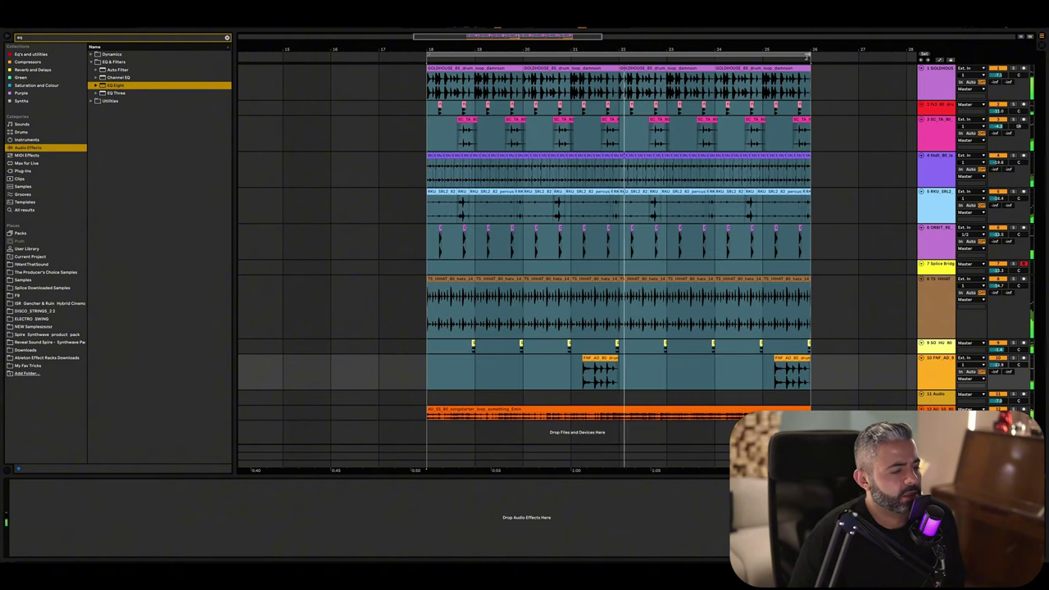
left_click(885, 254)
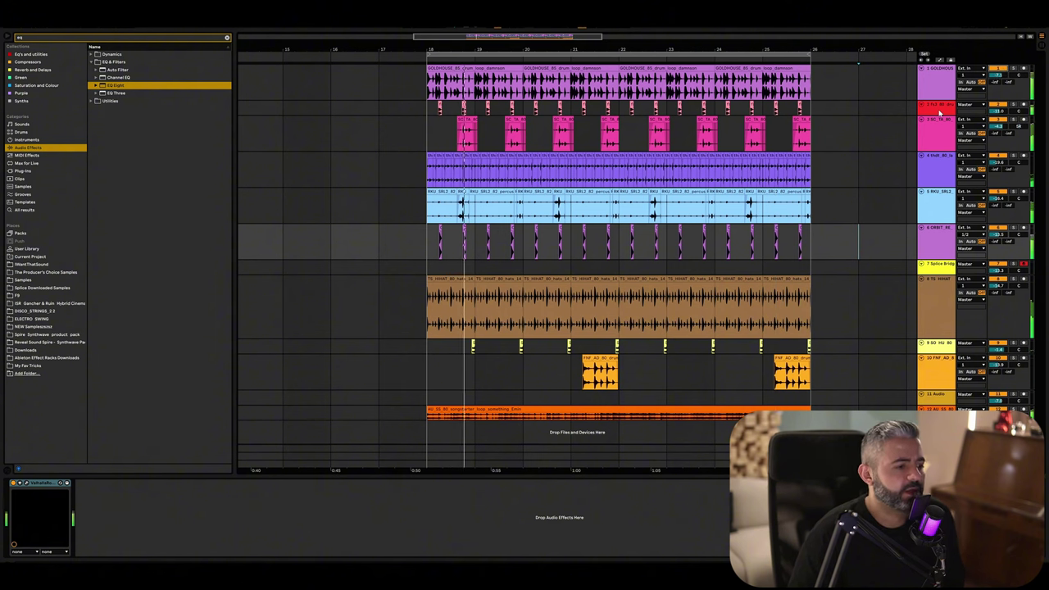
Show the Splice Bridge plug-in window from track 7 and reposition it over the browser
left_click(828, 265)
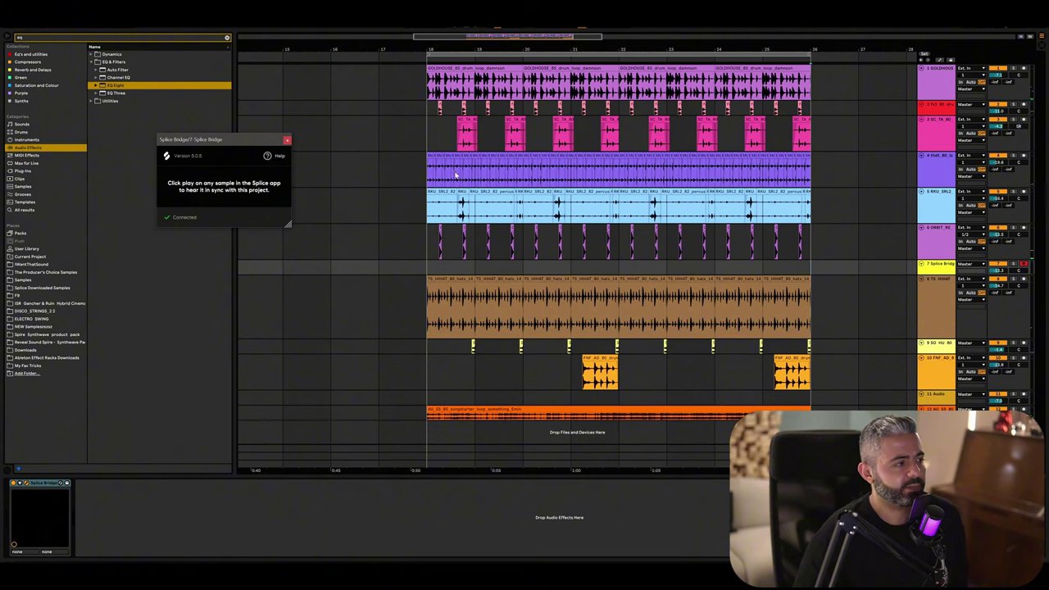
left_click_drag(258, 134, 254, 102)
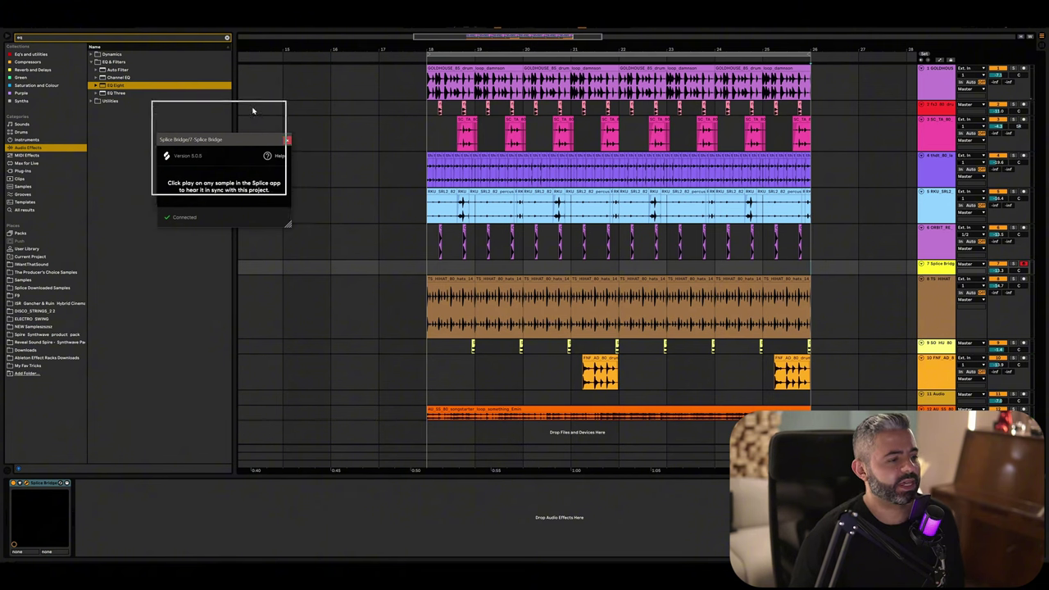
left_click(433, 268)
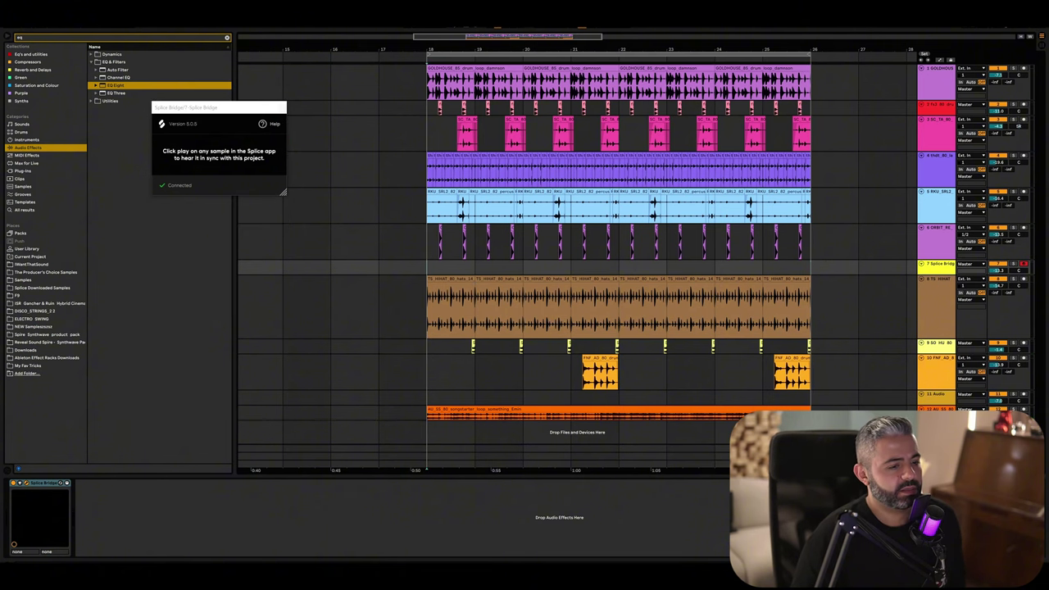
Enlarge the AU_SS_80 songstarter track to show its full waveform
left_click(582, 426)
scroll(582, 426, "down", 1)
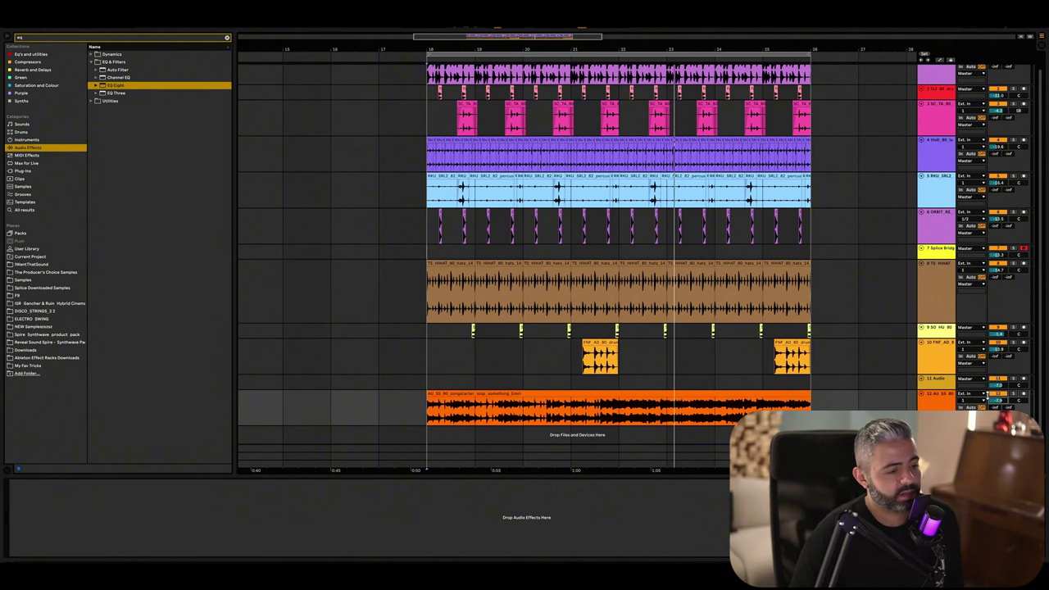
scroll(655, 264, "up", 1)
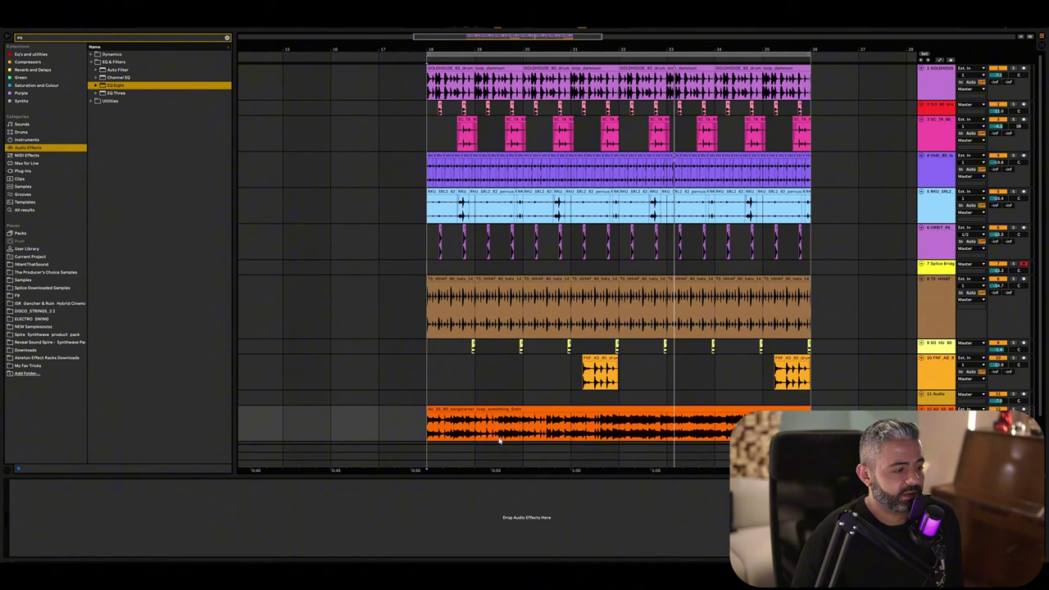
scroll(498, 441, "down", 1)
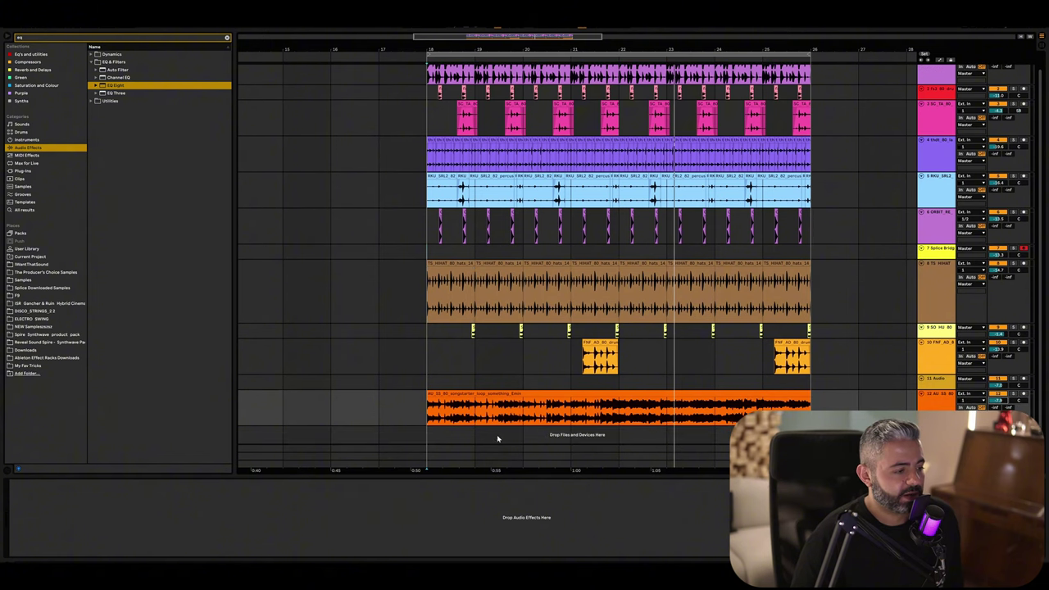
scroll(492, 426, "up", 1)
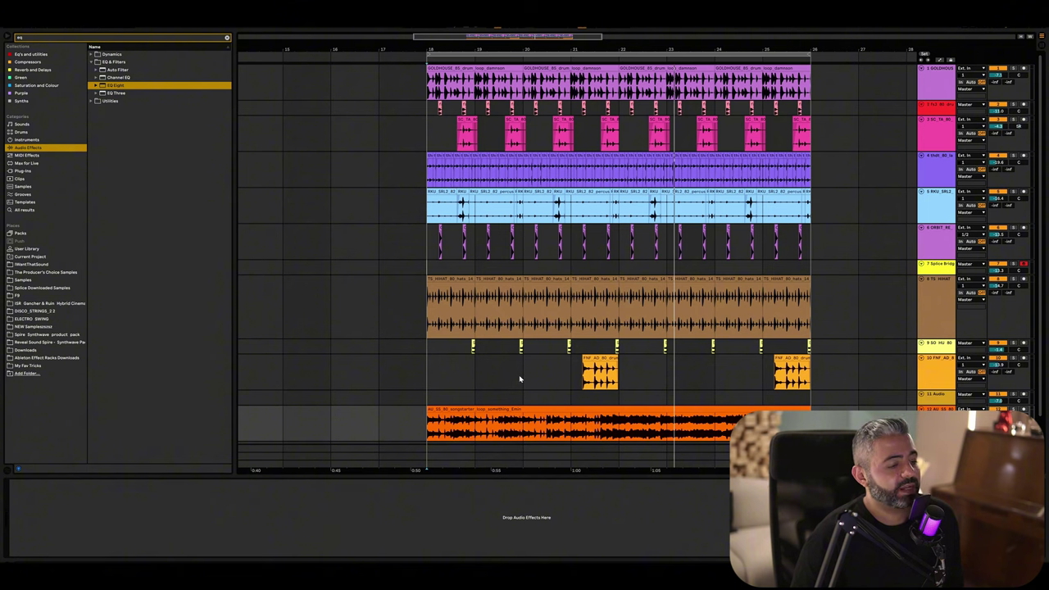
scroll(518, 379, "down", 1)
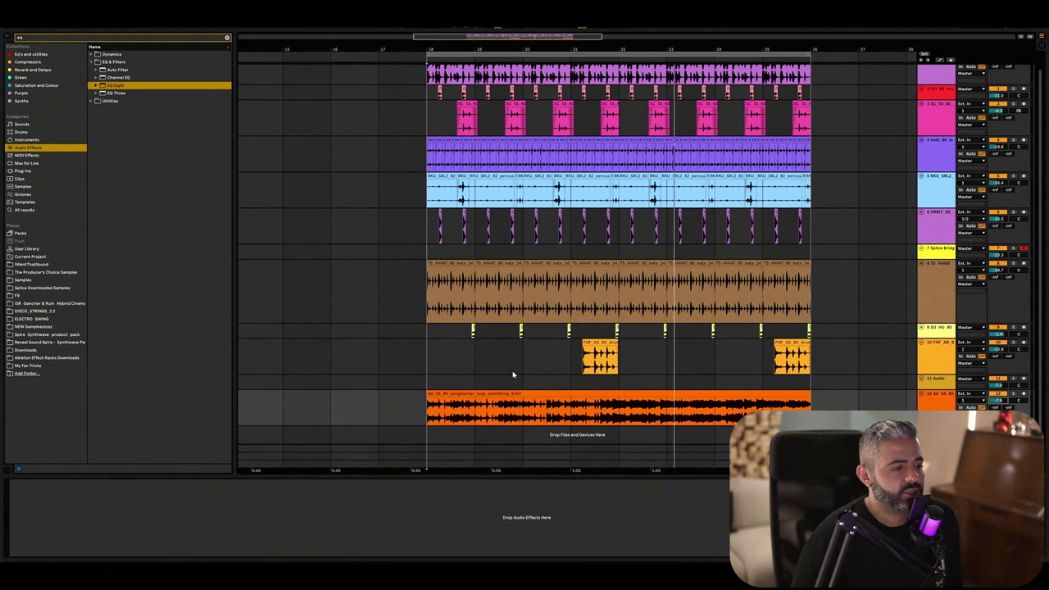
scroll(513, 375, "up", 1)
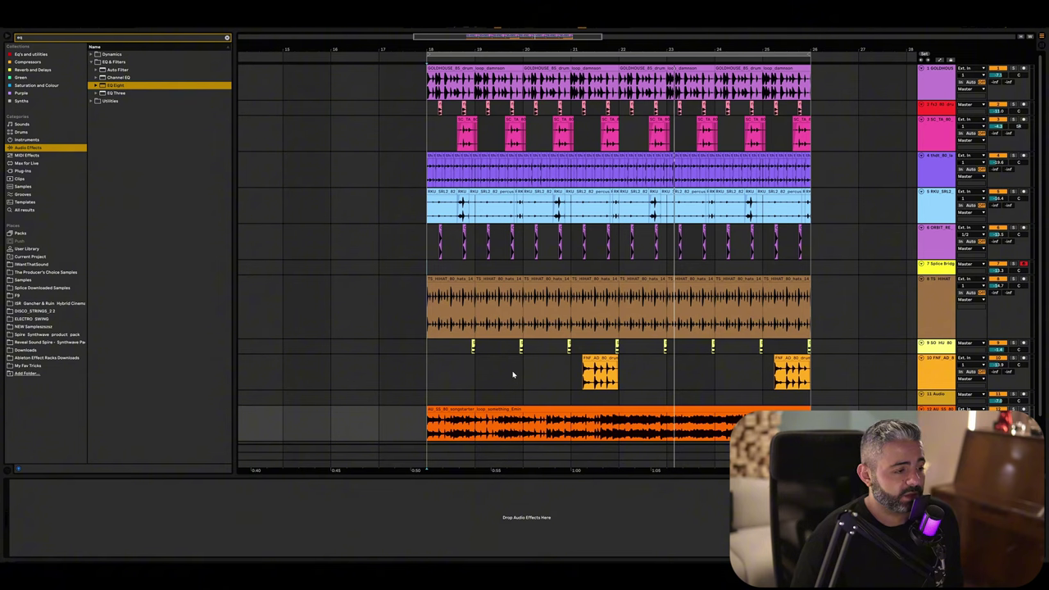
scroll(513, 374, "down", 1)
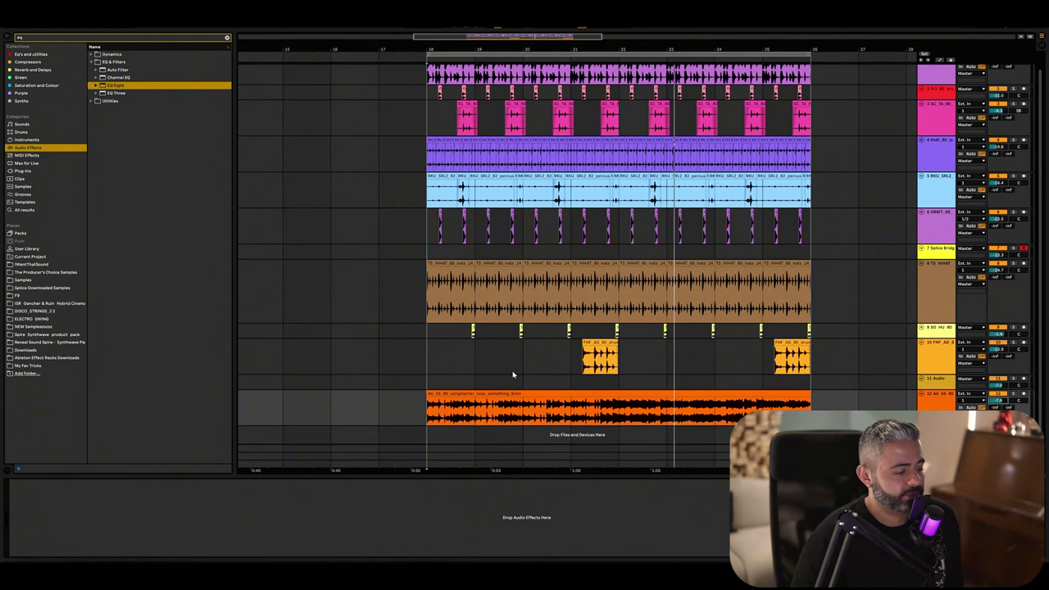